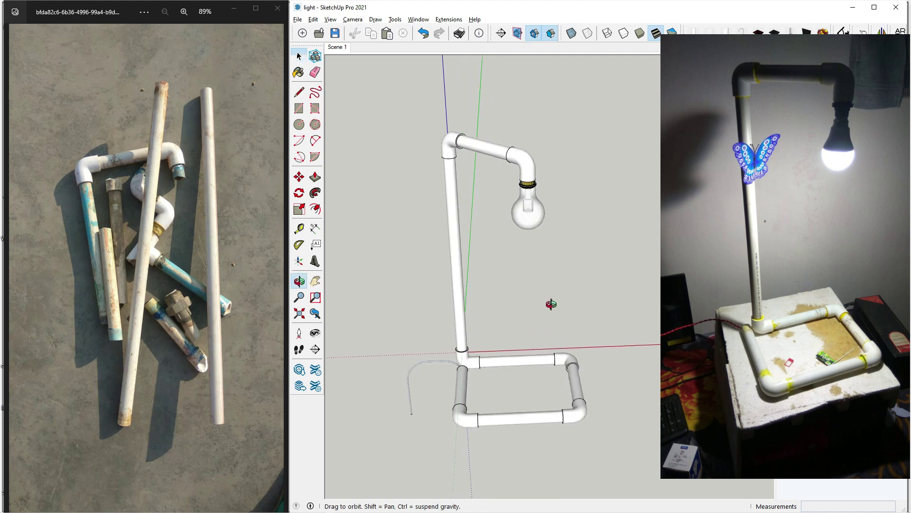
Orbit and zoom around the finished PVC-pipe desk lamp to inspect it.
scroll(115, 90, "up", 1)
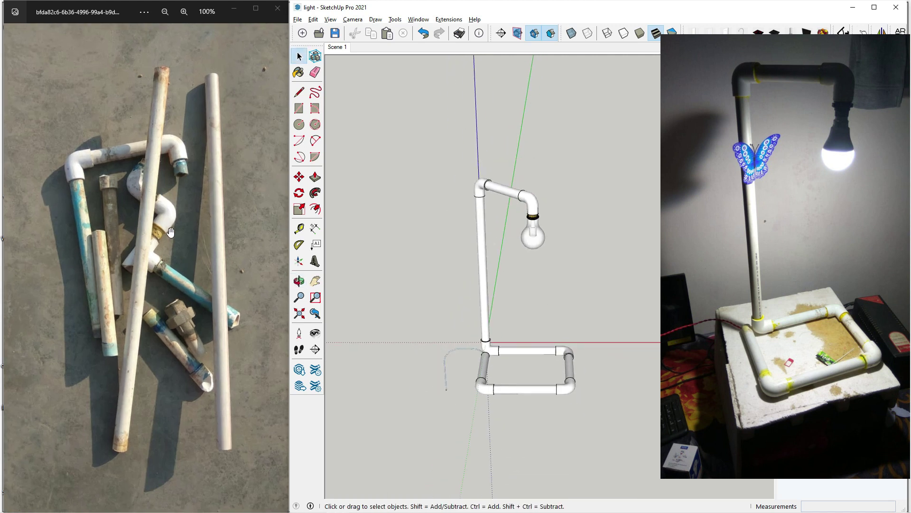
scroll(115, 90, "down", 1)
scroll(545, 310, "up", 1)
scroll(527, 361, "up", 1)
scroll(494, 202, "up", 1)
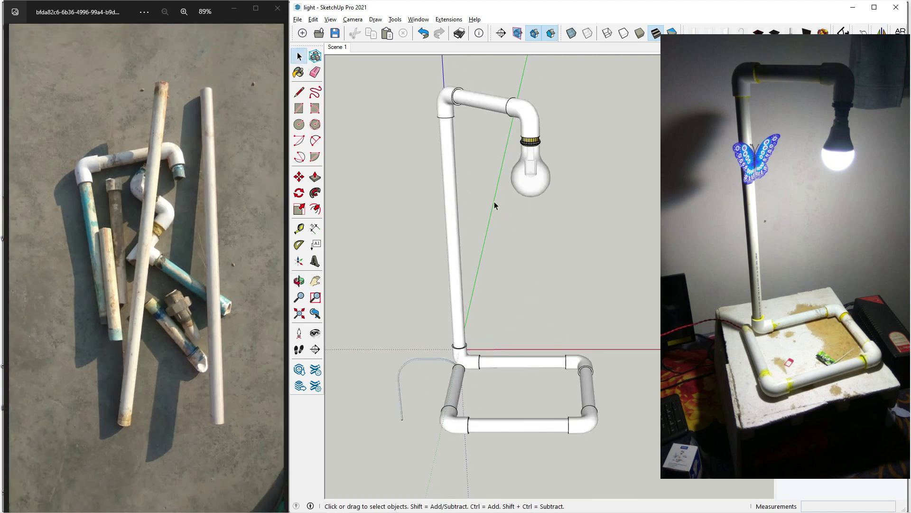
middle_click_drag(494, 201, 560, 267)
scroll(533, 311, "down", 1)
scroll(522, 258, "up", 1)
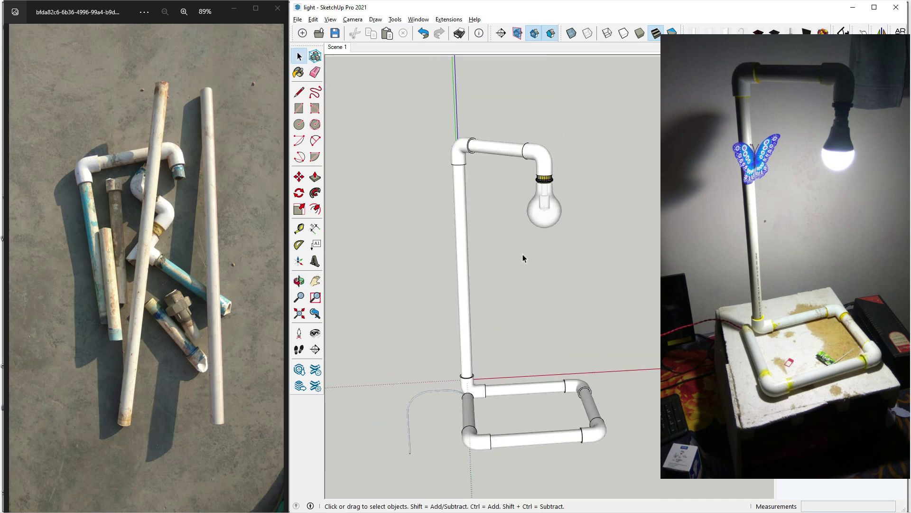
scroll(522, 258, "up", 1)
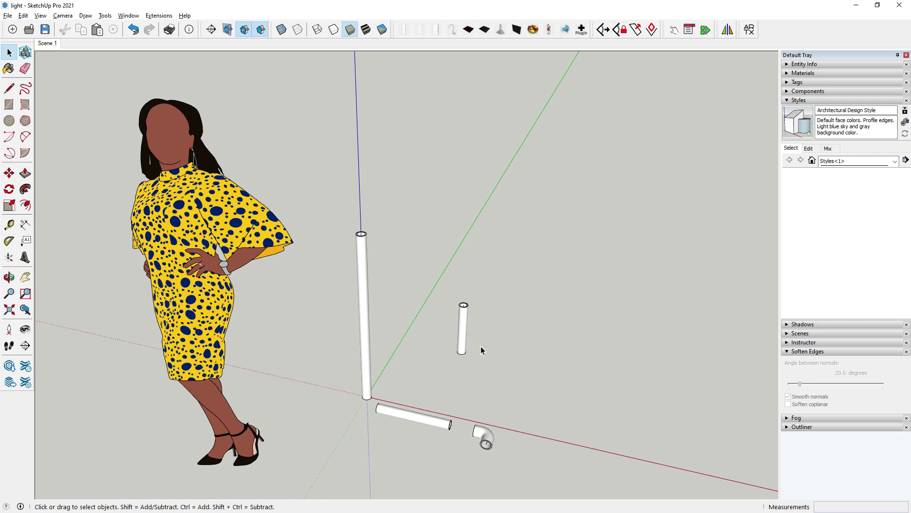
Orbit the pipe model to a new viewpoint.
mouse_move(357, 314)
middle_mouse_down()
mouse_move(373, 322)
mouse_move(366, 398)
mouse_move(351, 363)
mouse_move(407, 403)
mouse_move(405, 370)
mouse_move(420, 383)
middle_mouse_up()
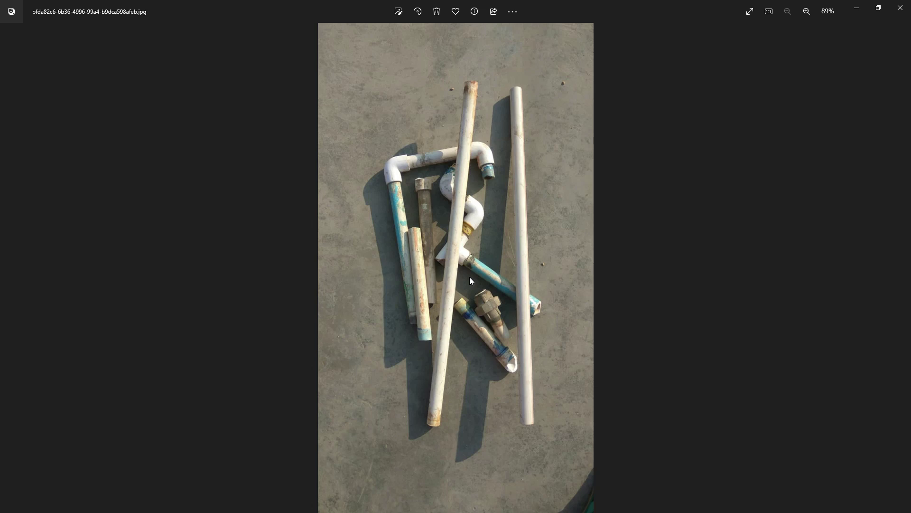
Zoom in and out on the PVC pieces reference photo.
scroll(469, 277, "up", 1)
scroll(446, 277, "down", 1)
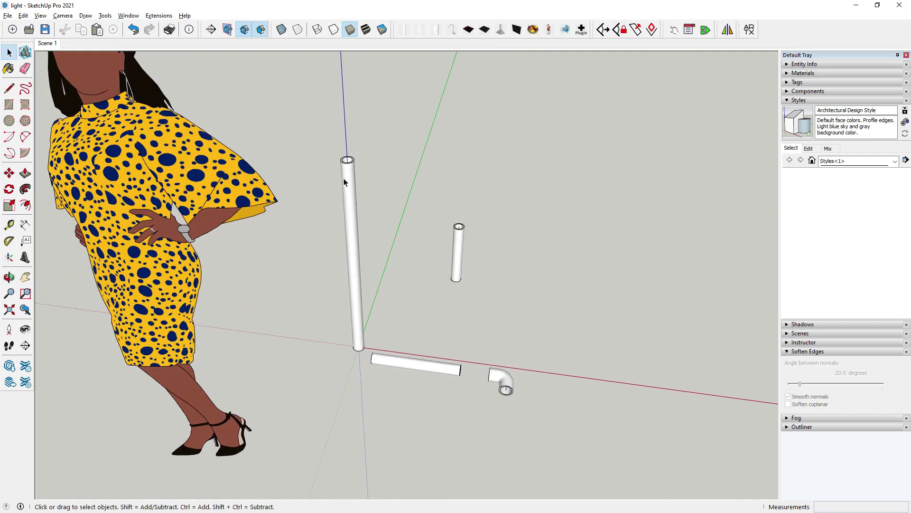
Select and inspect the tall, horizontal and short pipe pieces from several angles.
scroll(354, 204, "up", 2)
left_click(353, 205)
mouse_move(352, 204)
middle_mouse_down()
mouse_move(418, 386)
mouse_move(285, 422)
mouse_move(406, 306)
middle_mouse_up()
left_click(404, 396)
scroll(406, 306, "down", 3)
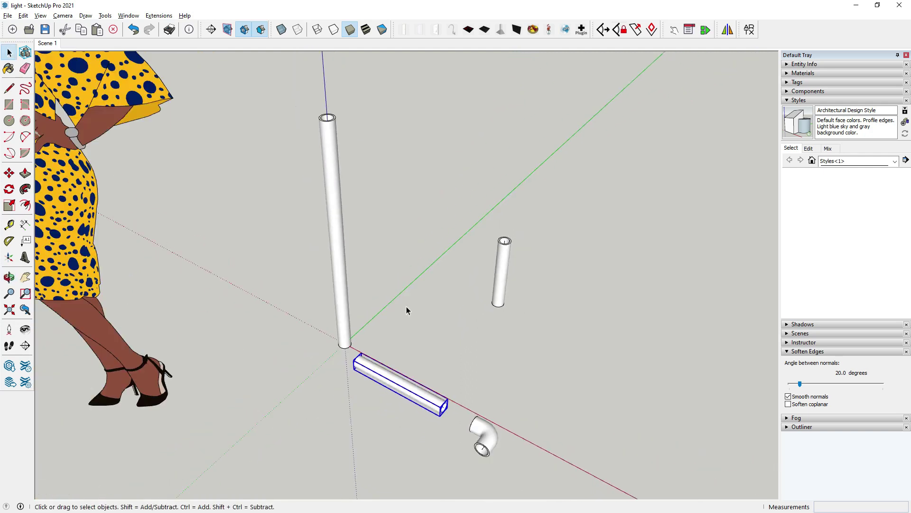
scroll(406, 306, "down", 1)
mouse_move(404, 358)
middle_mouse_down()
mouse_move(469, 350)
mouse_move(445, 360)
middle_mouse_up()
scroll(469, 349, "up", 2)
scroll(469, 349, "up", 2)
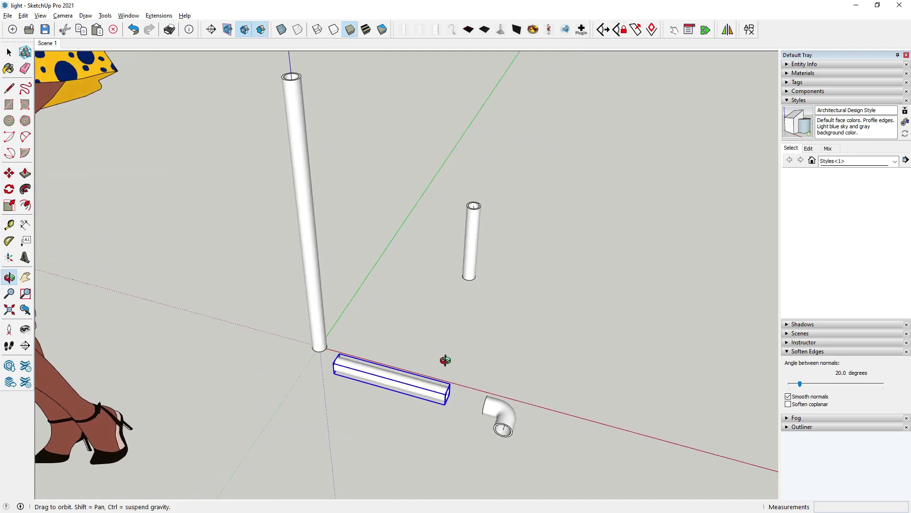
left_click(474, 238)
middle_click_drag(388, 303, 400, 237)
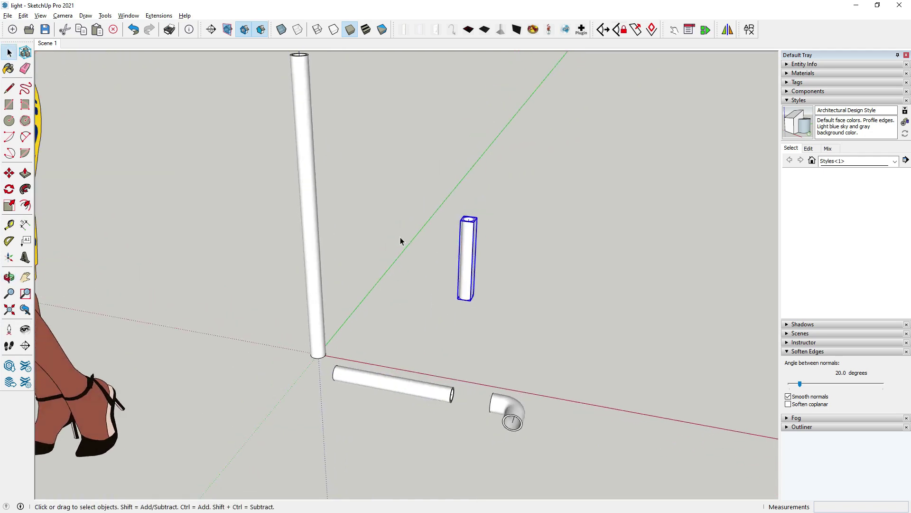
scroll(356, 272, "down", 3)
Pick the Dimension tool and zoom in to the tall pipe's top.
left_click(26, 224)
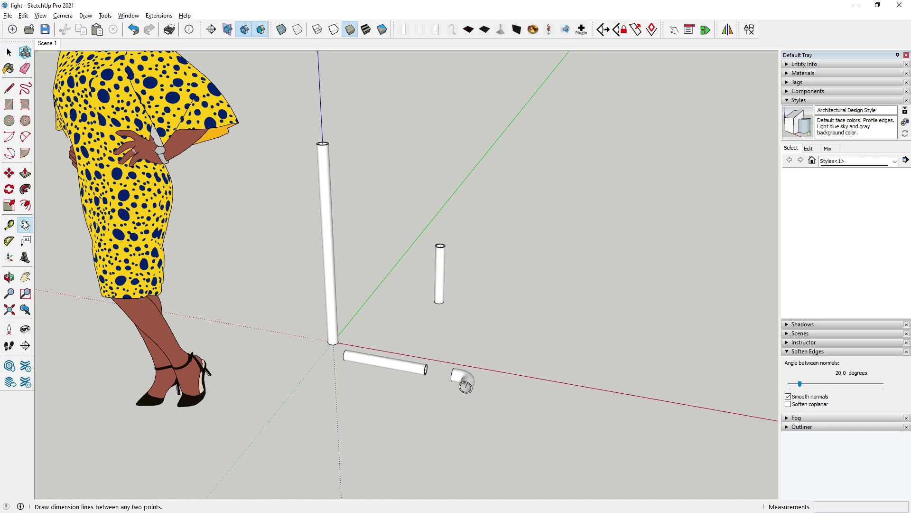
scroll(322, 140, "up", 1)
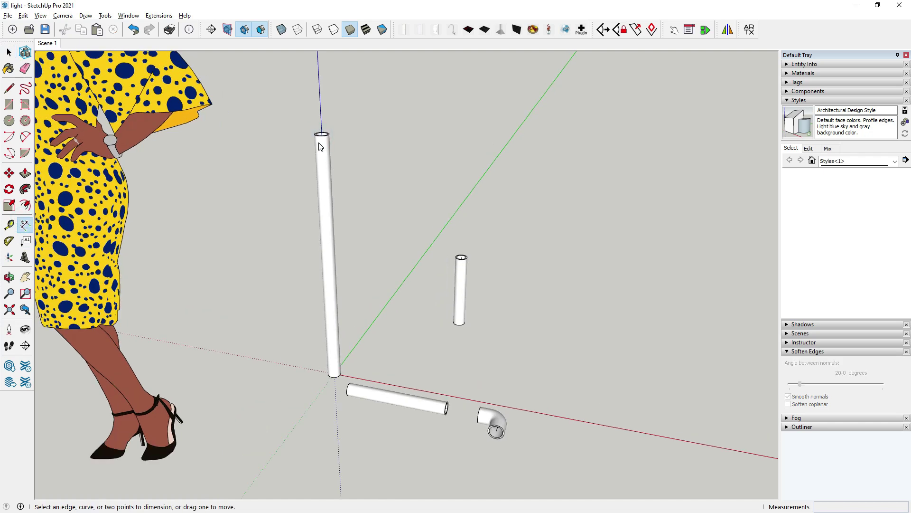
scroll(322, 138, "up", 1)
scroll(323, 152, "up", 1)
Dimension the tall pipe from top to base as 3'.
scroll(309, 164, "up", 1)
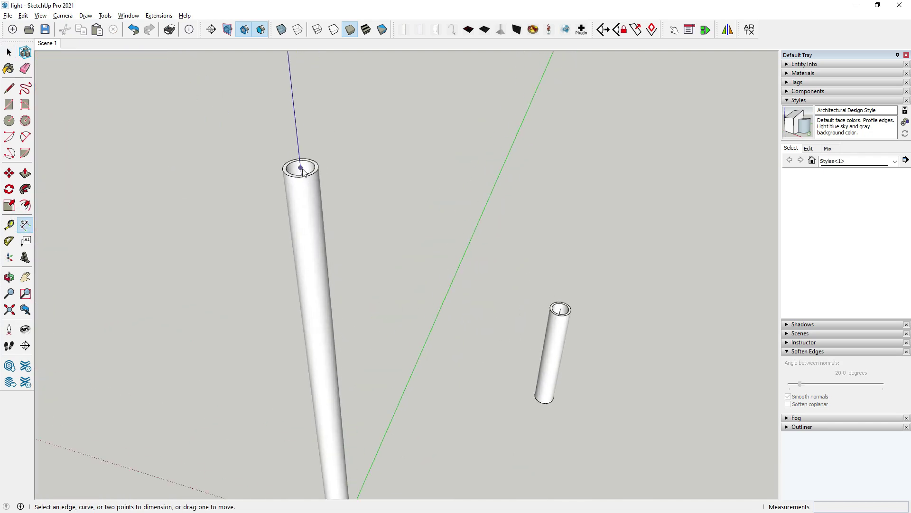
left_click(300, 167)
scroll(300, 166, "down", 1)
scroll(304, 456, "up", 1)
middle_click_drag(323, 389, 335, 265)
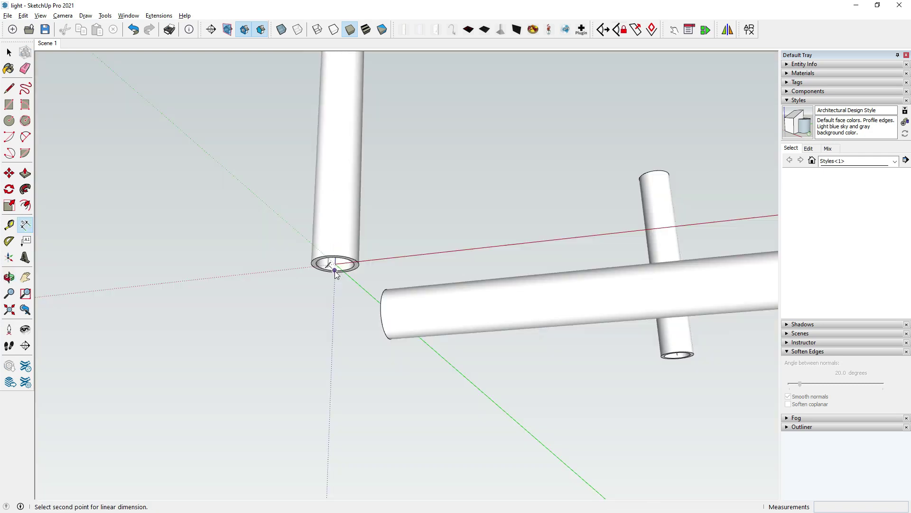
left_click(335, 264)
middle_click_drag(278, 253, 215, 323)
left_click(217, 326)
Dimension the horizontal pipe's length as 1' 3".
scroll(239, 291, "down", 2)
scroll(283, 369, "up", 2)
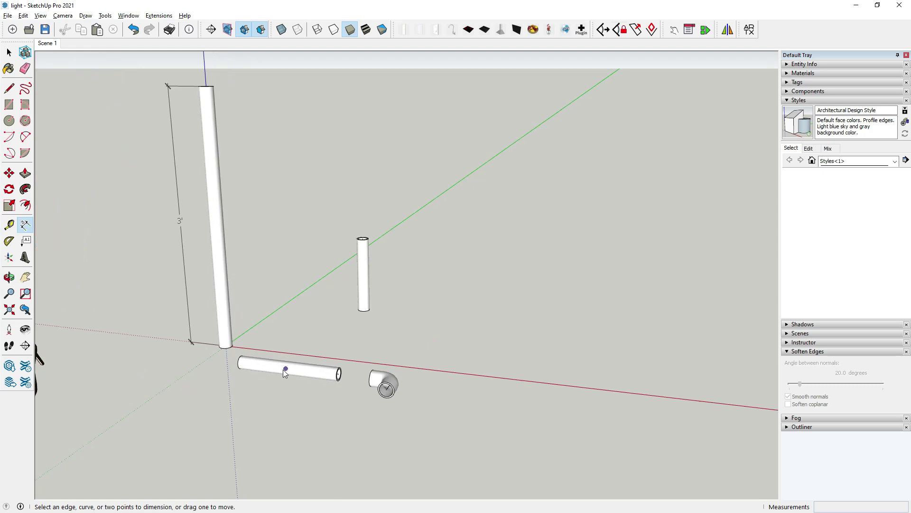
scroll(314, 377, "up", 1)
scroll(377, 384, "up", 1)
mouse_move(315, 396)
middle_mouse_down()
mouse_move(332, 358)
mouse_move(150, 301)
mouse_move(485, 428)
middle_mouse_up()
scroll(252, 427, "up", 4)
left_click(247, 428)
scroll(251, 430, "down", 3)
scroll(400, 378, "up", 1)
left_click(393, 366)
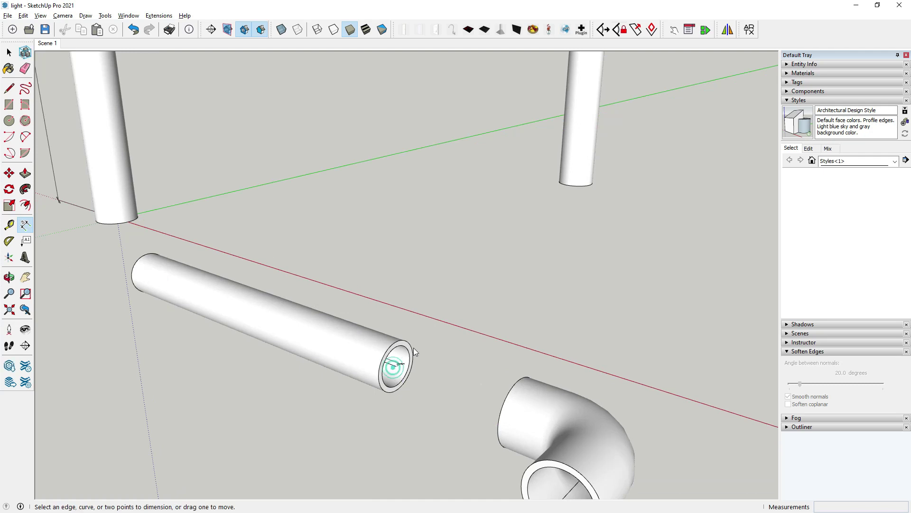
left_click(399, 364)
left_click(432, 320)
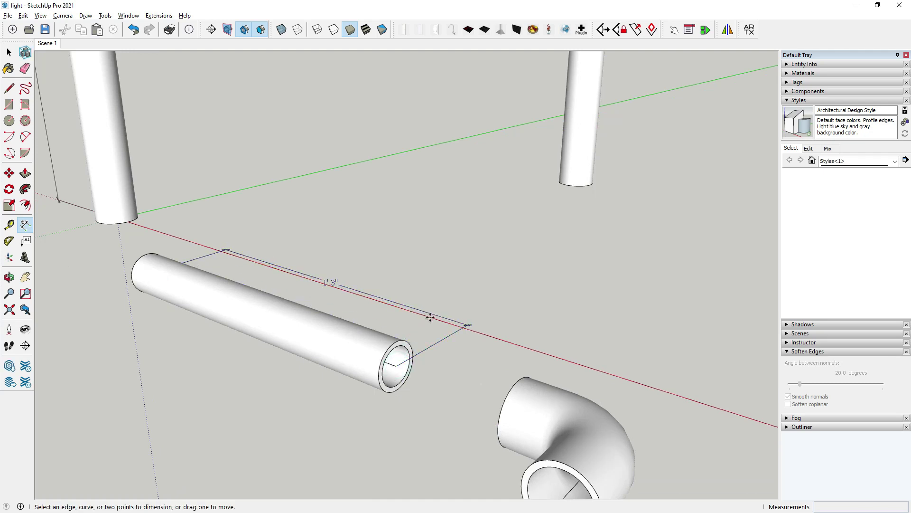
Dimension the short upright pipe as 1'.
middle_click_drag(432, 321, 464, 410)
scroll(427, 377, "down", 2)
scroll(427, 299, "up", 2)
scroll(388, 340, "down", 2)
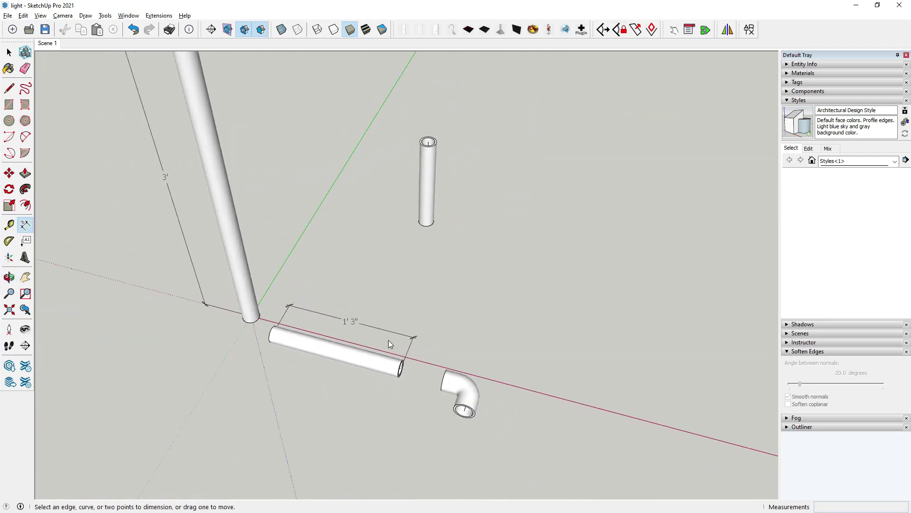
scroll(431, 145, "up", 4)
scroll(431, 145, "up", 1)
left_click(427, 136)
mouse_move(427, 137)
middle_mouse_down()
mouse_move(382, 299)
mouse_move(441, 246)
mouse_move(450, 332)
mouse_move(446, 120)
mouse_move(444, 152)
middle_mouse_up()
mouse_move(503, 226)
middle_mouse_down()
mouse_move(539, 316)
mouse_move(568, 283)
middle_mouse_up()
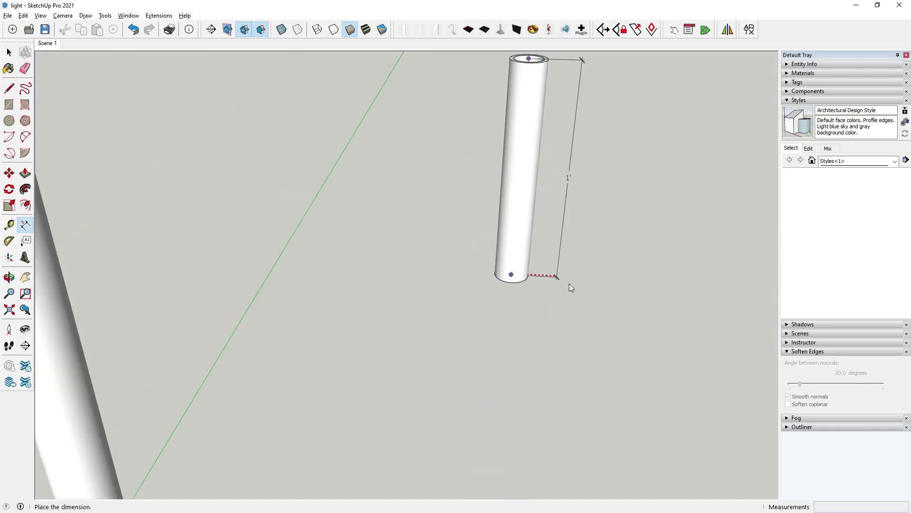
left_click(585, 234)
Return to Select and check the 1' 3" dimension by selecting and clearing it.
scroll(309, 335, "down", 5)
middle_click_drag(309, 335, 362, 265)
scroll(362, 264, "up", 2)
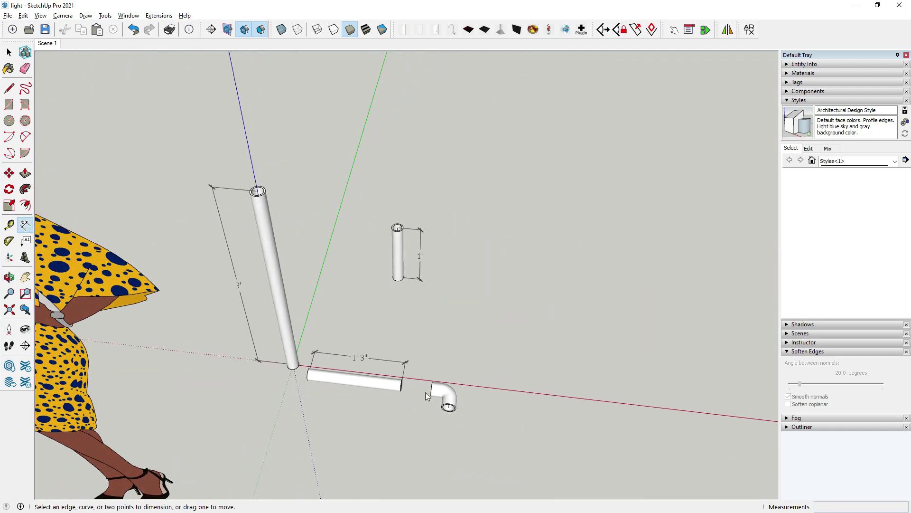
scroll(460, 396, "up", 3)
left_click(8, 52)
mouse_move(414, 239)
middle_mouse_down()
mouse_move(457, 309)
mouse_move(411, 351)
mouse_move(417, 299)
mouse_move(374, 297)
mouse_move(369, 275)
mouse_move(383, 293)
middle_mouse_up()
left_click(373, 292)
scroll(384, 293, "up", 2)
left_click(446, 296)
scroll(420, 324, "up", 3)
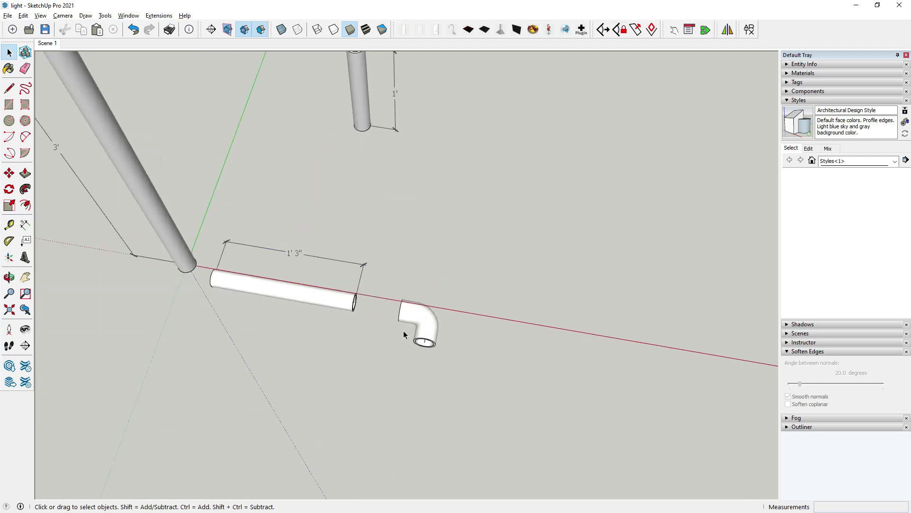
middle_click_drag(403, 332, 248, 171)
scroll(166, 168, "up", 4)
mouse_move(161, 171)
middle_mouse_down()
mouse_move(346, 112)
mouse_move(305, 270)
mouse_move(468, 342)
middle_mouse_up()
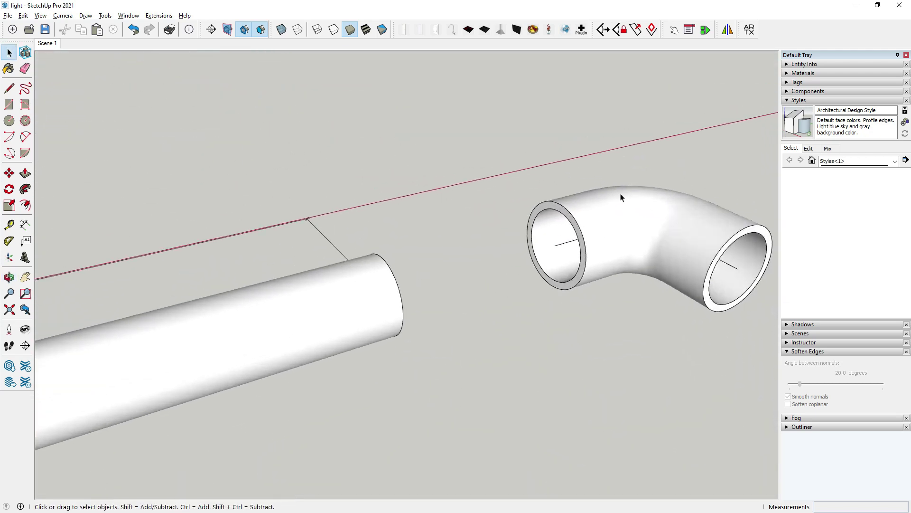
scroll(593, 228, "up", 2)
left_click(575, 258)
mouse_move(576, 258)
middle_mouse_down()
mouse_move(631, 236)
mouse_move(778, 218)
mouse_move(472, 356)
middle_mouse_up()
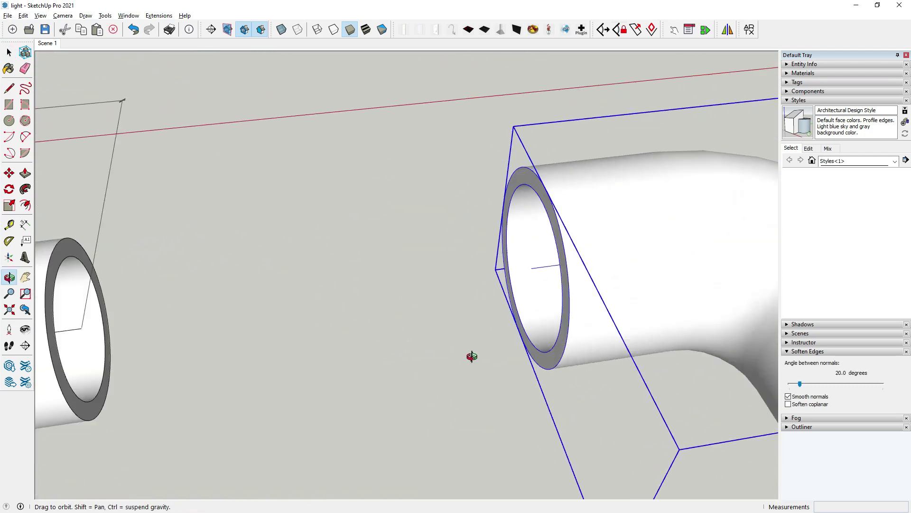
scroll(448, 272, "down", 2)
scroll(448, 272, "down", 2)
scroll(442, 258, "down", 2)
scroll(442, 258, "down", 2)
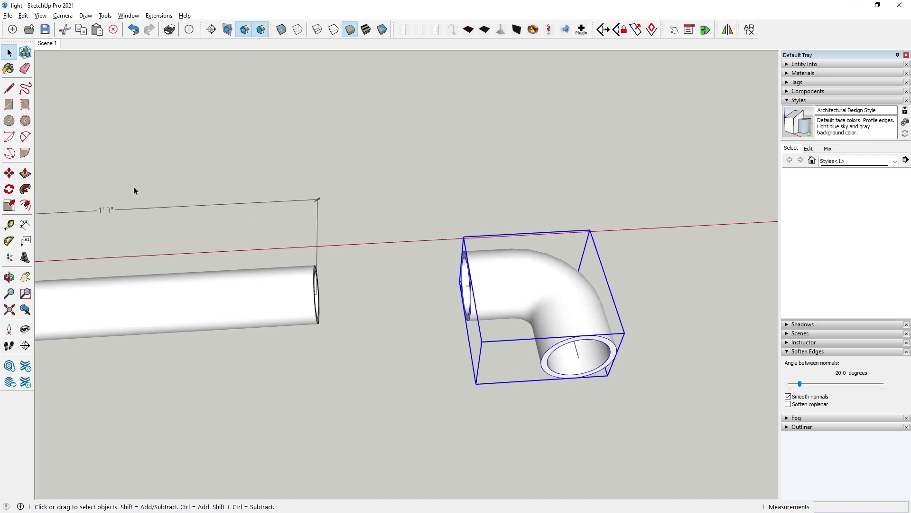
key("m")
mouse_move(175, 295)
middle_mouse_down()
mouse_move(497, 225)
mouse_move(430, 287)
mouse_move(397, 303)
mouse_move(188, 301)
middle_mouse_up()
scroll(470, 264, "up", 2)
left_click(467, 256)
scroll(203, 261, "up", 3)
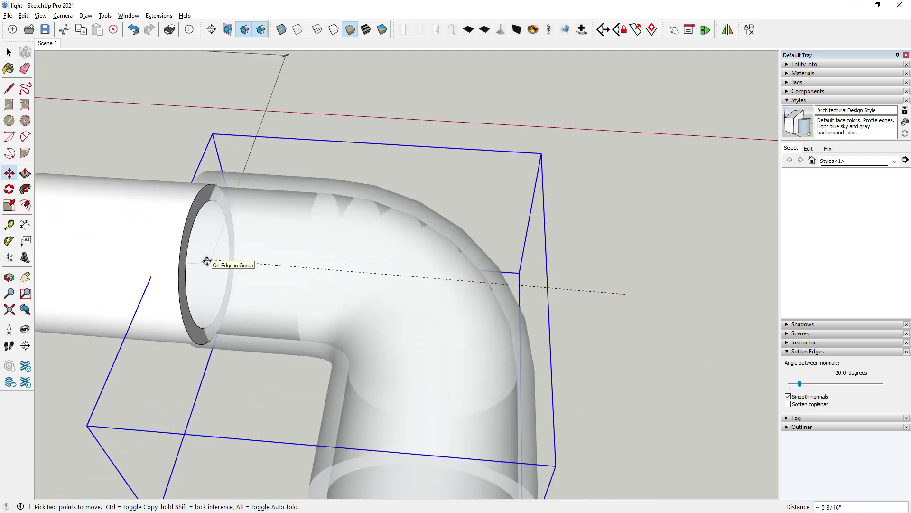
left_click(207, 261)
scroll(468, 260, "down", 3)
mouse_move(468, 260)
middle_mouse_down()
mouse_move(600, 283)
mouse_move(699, 170)
mouse_move(494, 265)
middle_mouse_up()
left_click(467, 265)
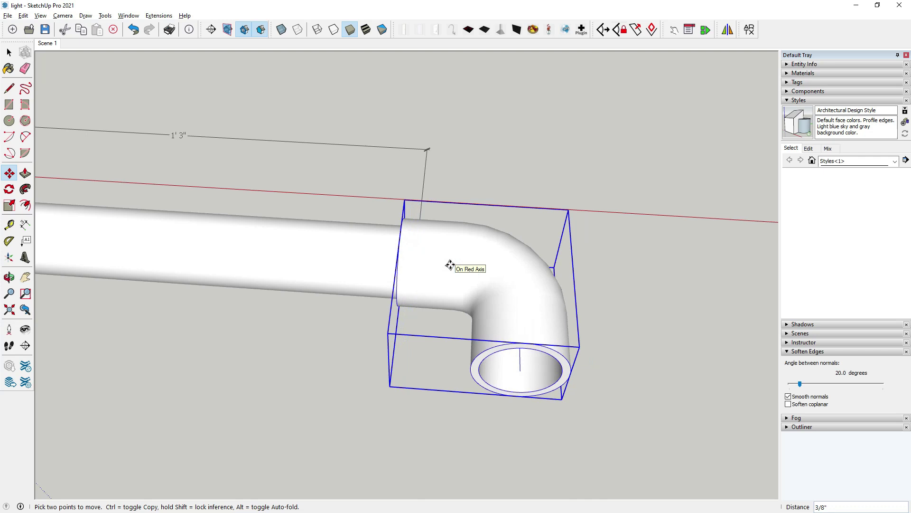
type(".")
key("Return")
scroll(450, 265, "down", 3)
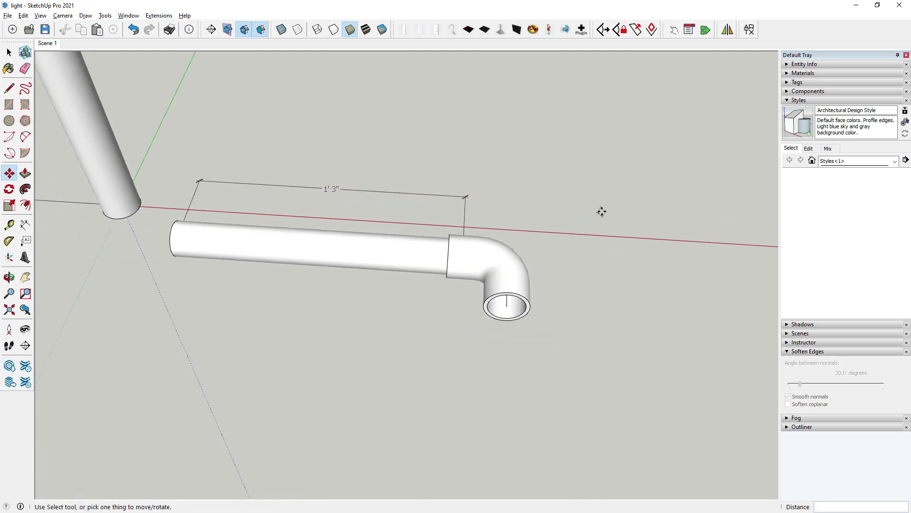
middle_click_drag(599, 209, 554, 286)
left_click(9, 52)
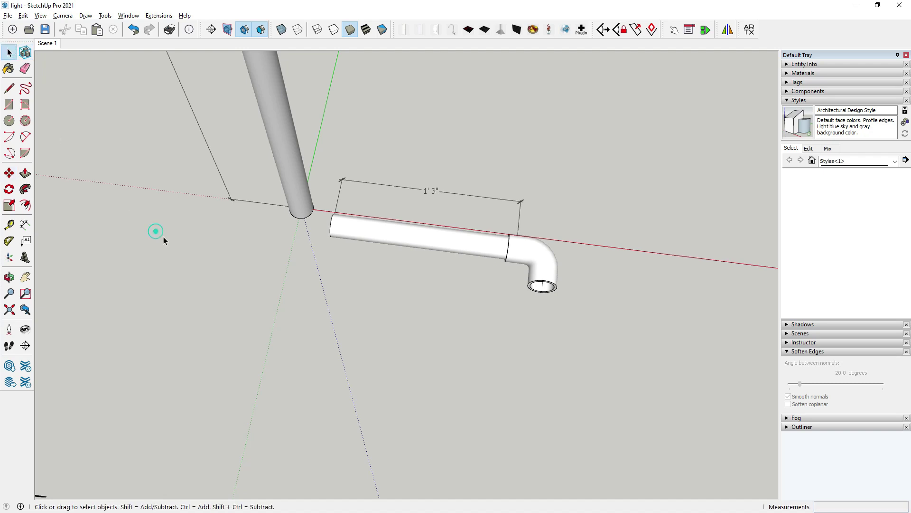
middle_click_drag(155, 233, 486, 267)
left_click(485, 229)
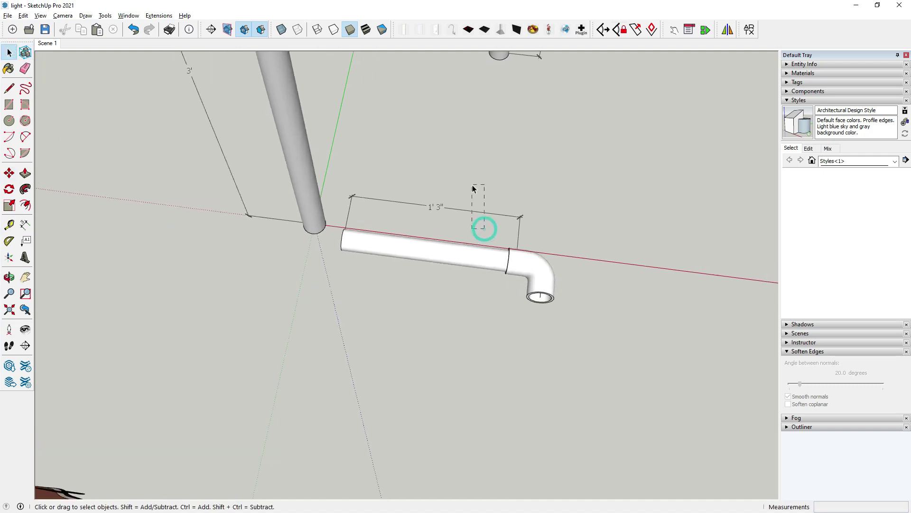
middle_click_drag(471, 225, 437, 276)
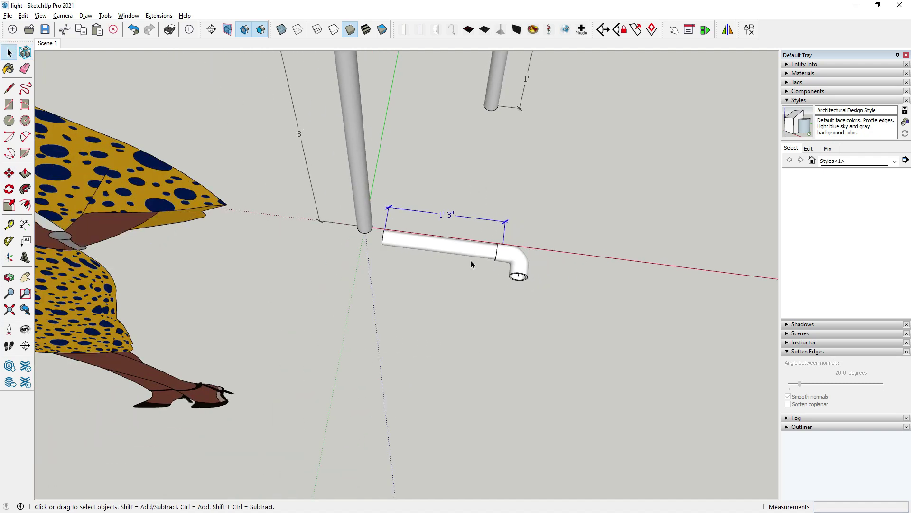
scroll(438, 277, "up", 2)
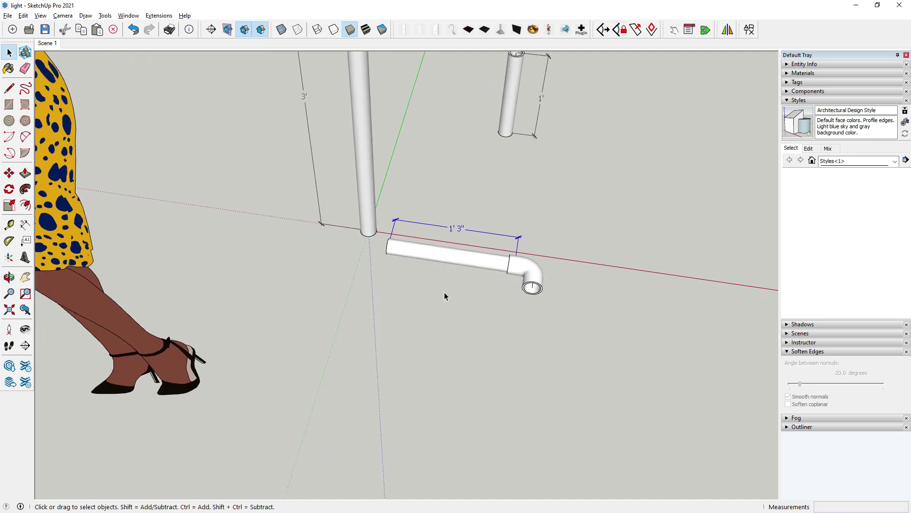
scroll(445, 292, "down", 2)
scroll(445, 292, "down", 2)
scroll(444, 291, "down", 1)
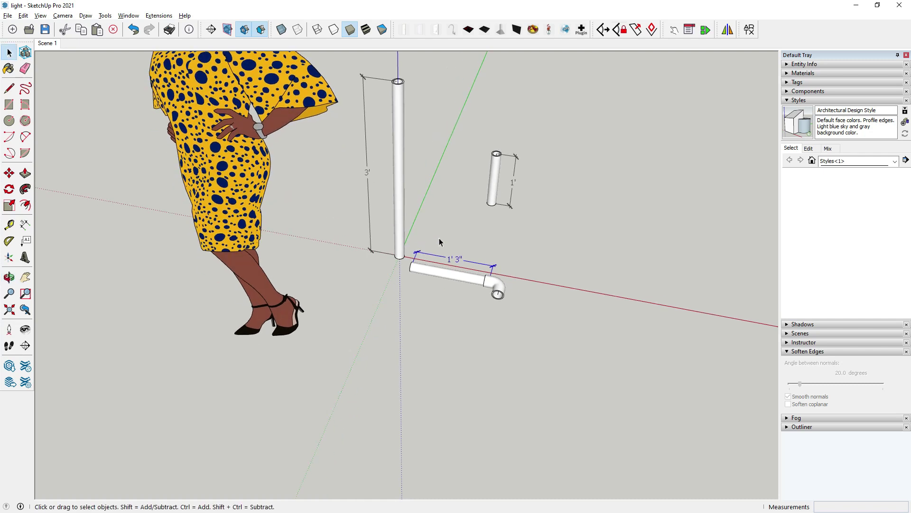
scroll(501, 171, "up", 1)
scroll(500, 173, "up", 1)
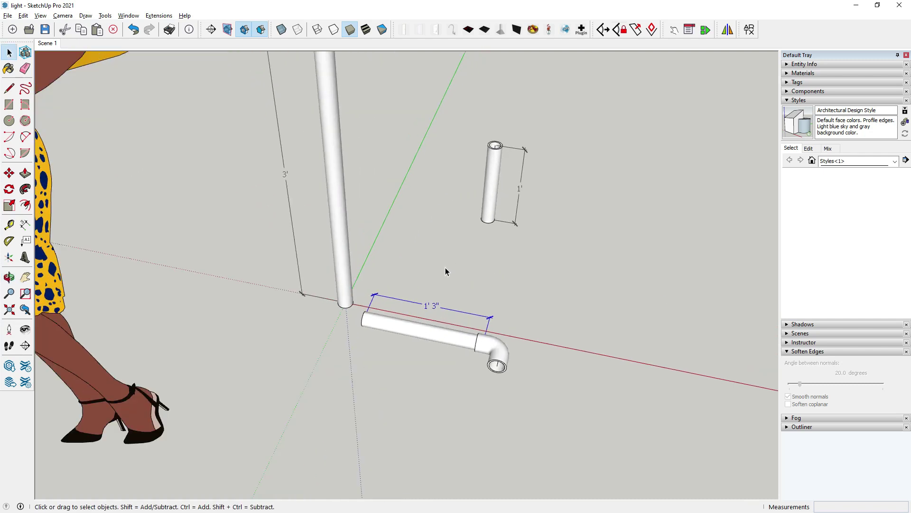
scroll(445, 271, "down", 1)
scroll(480, 343, "up", 1)
scroll(480, 343, "up", 2)
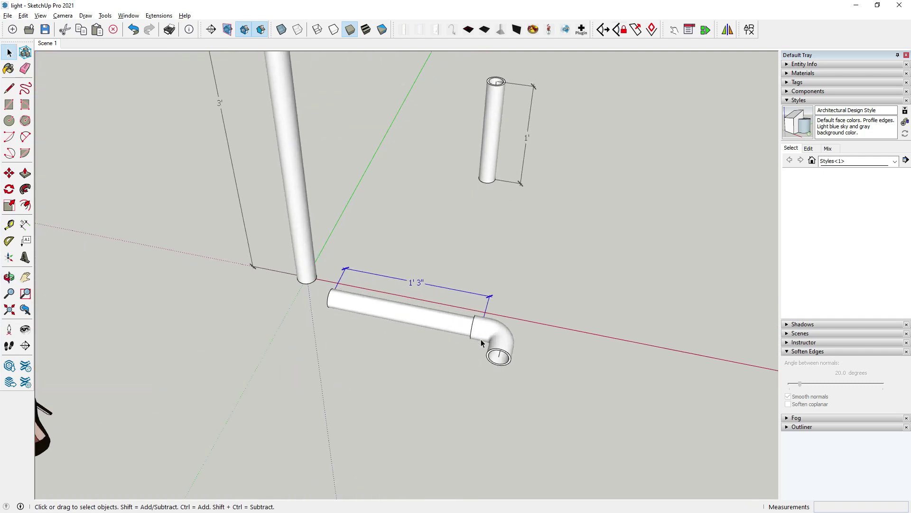
scroll(481, 343, "up", 1)
Copy the elbow to a spot near the riser base with Move plus Ctrl.
left_click(494, 335)
middle_click_drag(494, 335, 501, 265)
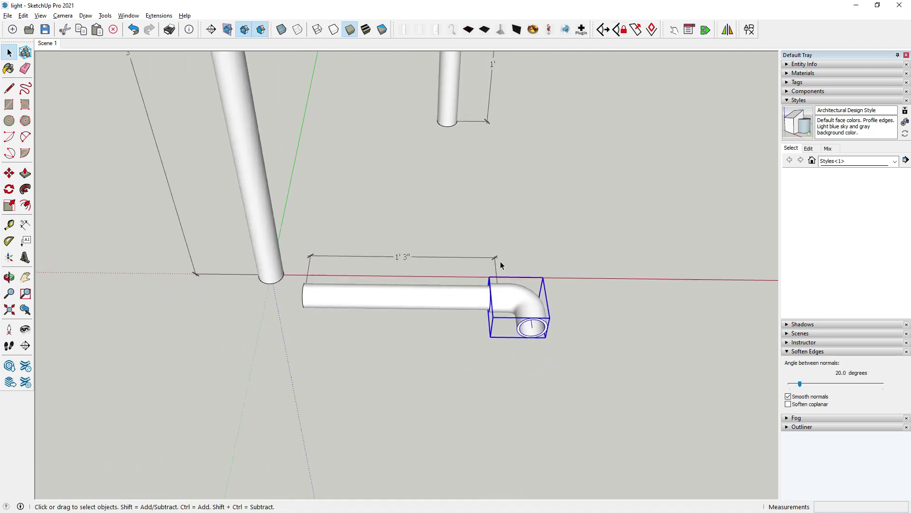
left_click(9, 173)
key("ctrl")
left_click(514, 375)
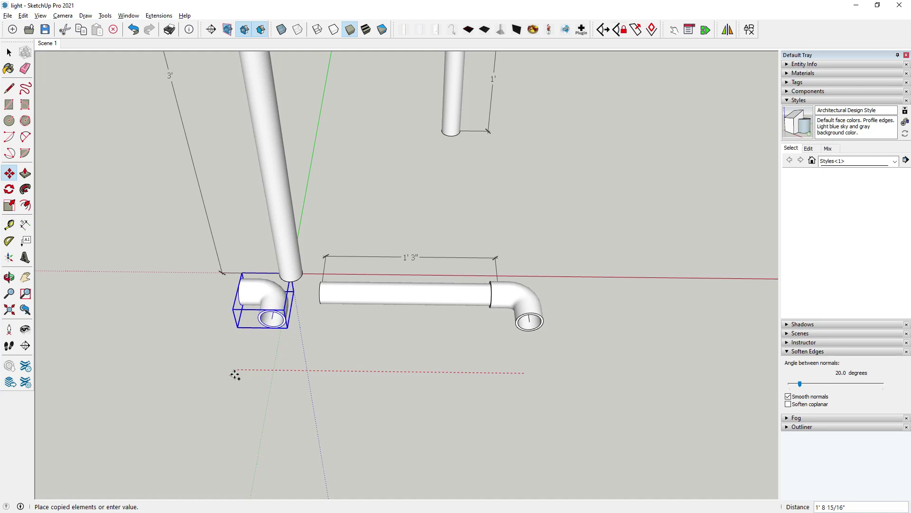
left_click(234, 375)
mouse_move(233, 372)
middle_mouse_down()
mouse_move(185, 359)
mouse_move(450, 290)
mouse_move(274, 432)
mouse_move(320, 234)
mouse_move(293, 343)
mouse_move(490, 326)
mouse_move(516, 332)
middle_mouse_up()
key("space")
Delete the scale figure from the model.
scroll(516, 332, "down", 3)
scroll(519, 335, "down", 2)
key("Delete")
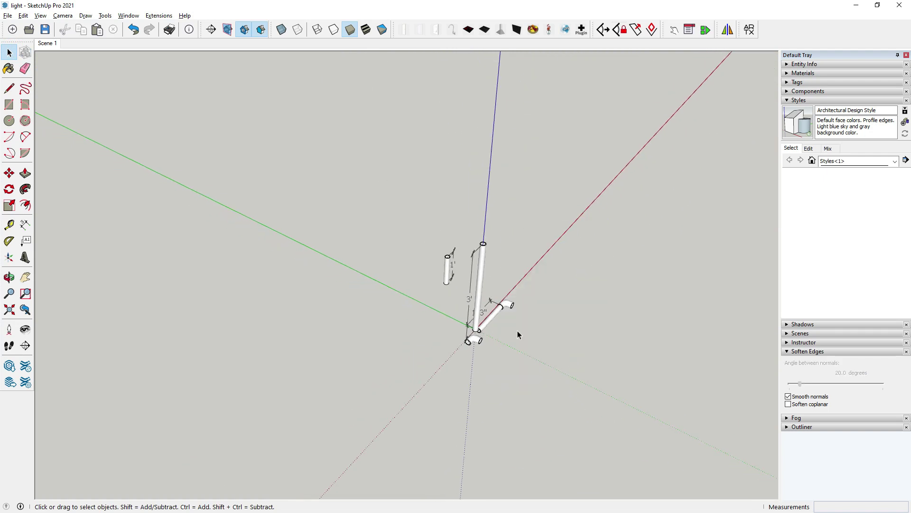
scroll(493, 361, "up", 2)
scroll(406, 336, "up", 3)
scroll(428, 317, "up", 3)
Rotate the copied elbow 90 degrees about its opening.
left_click(429, 316)
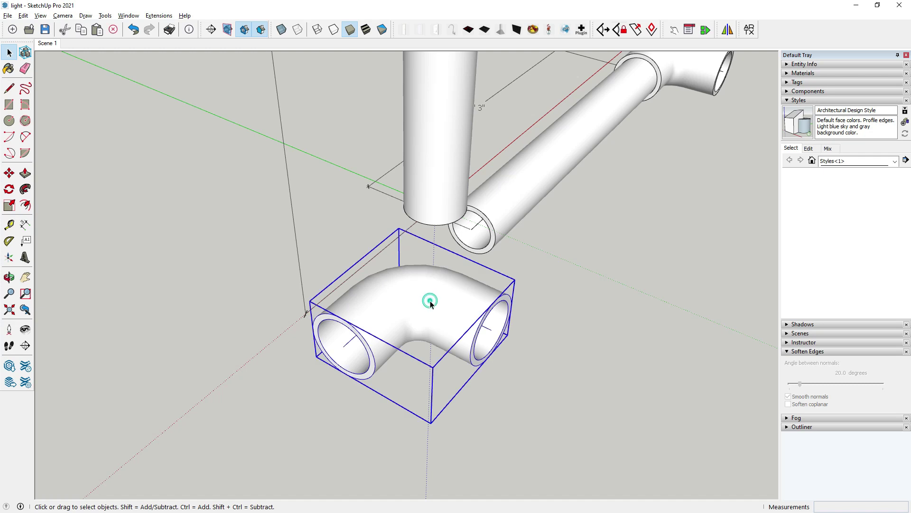
middle_click_drag(430, 301, 255, 326)
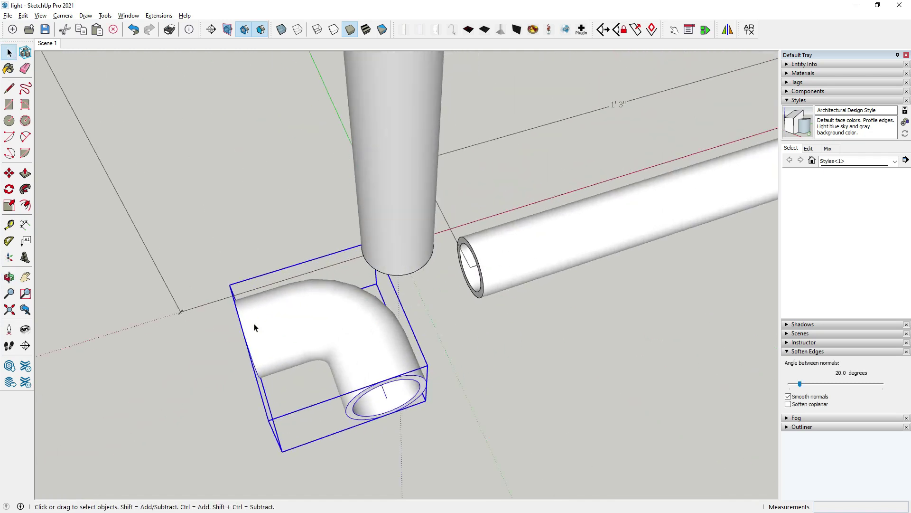
left_click(11, 190)
mouse_move(52, 262)
middle_mouse_down()
mouse_move(573, 172)
mouse_move(411, 355)
middle_mouse_up()
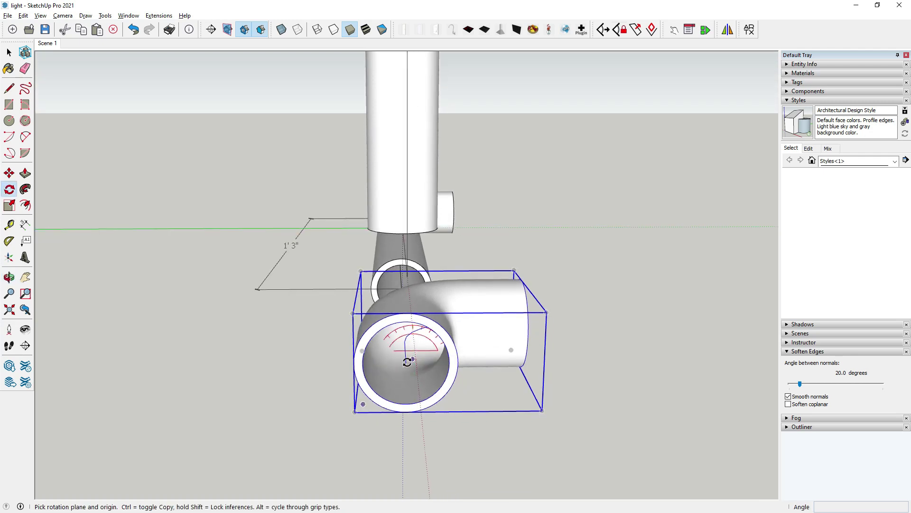
left_click(406, 363)
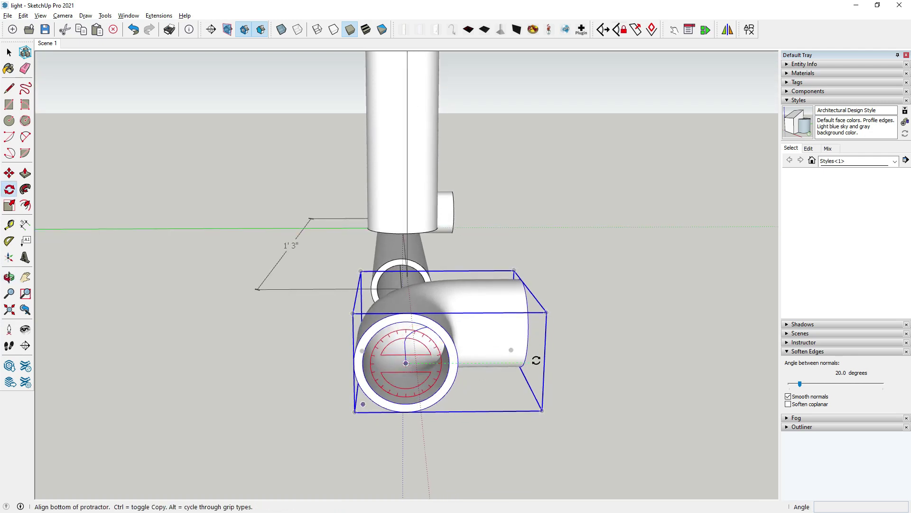
left_click(565, 363)
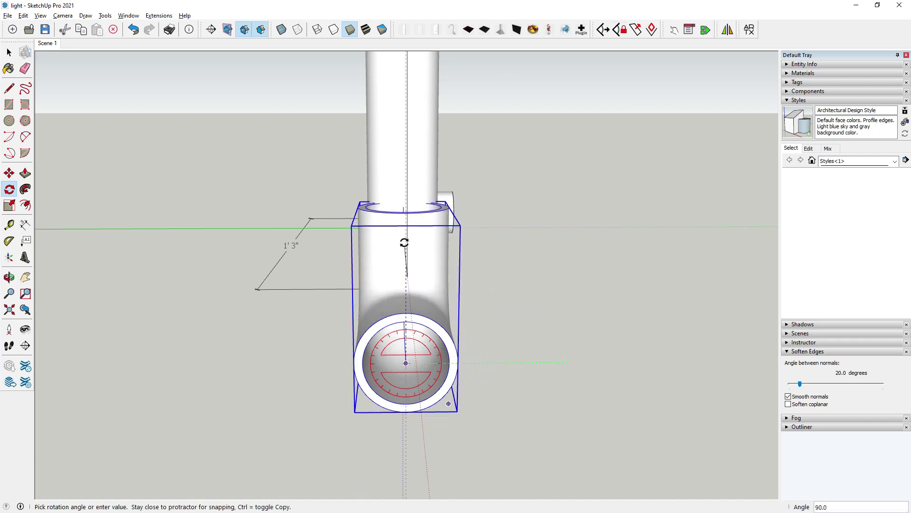
left_click(409, 243)
mouse_move(403, 241)
middle_mouse_down()
mouse_move(300, 411)
mouse_move(366, 393)
middle_mouse_up()
Rotate the elbow a second time into its final orientation.
left_click(367, 394)
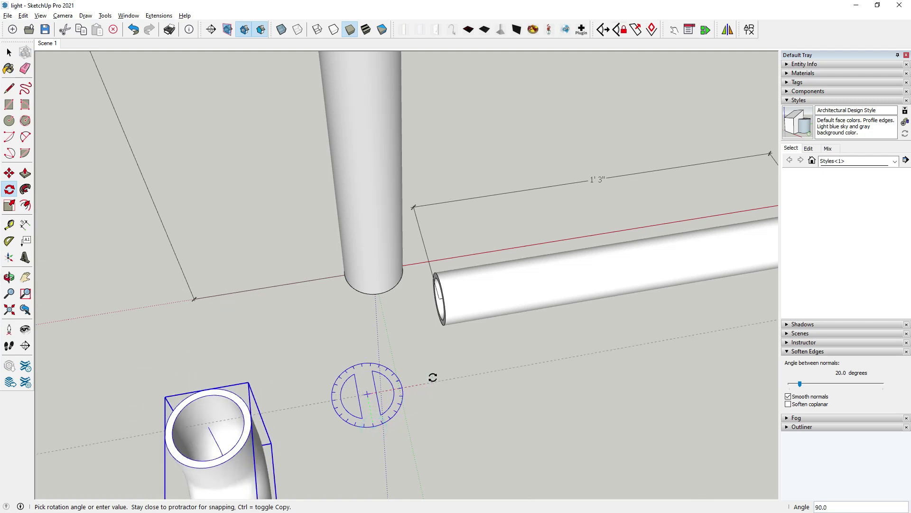
left_click(433, 378)
left_click(360, 413)
left_click(409, 404)
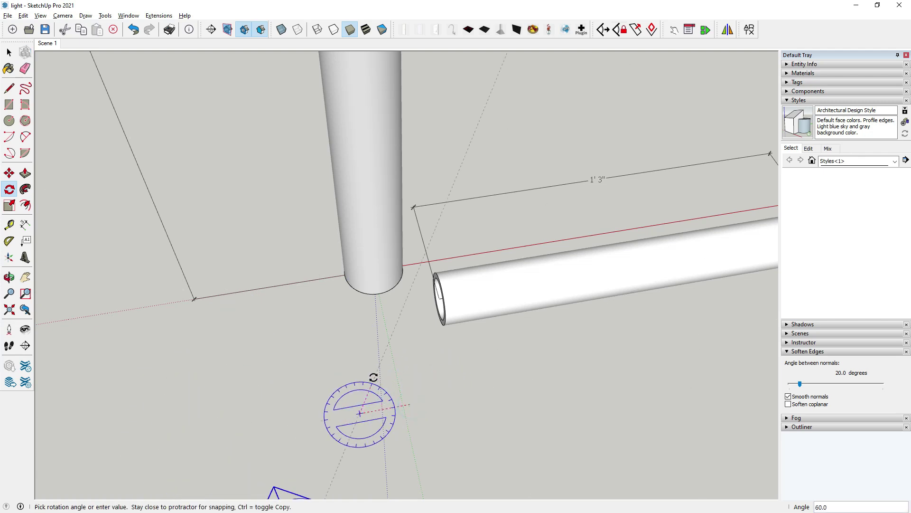
left_click(354, 377)
scroll(311, 271, "down", 1)
scroll(310, 271, "down", 2)
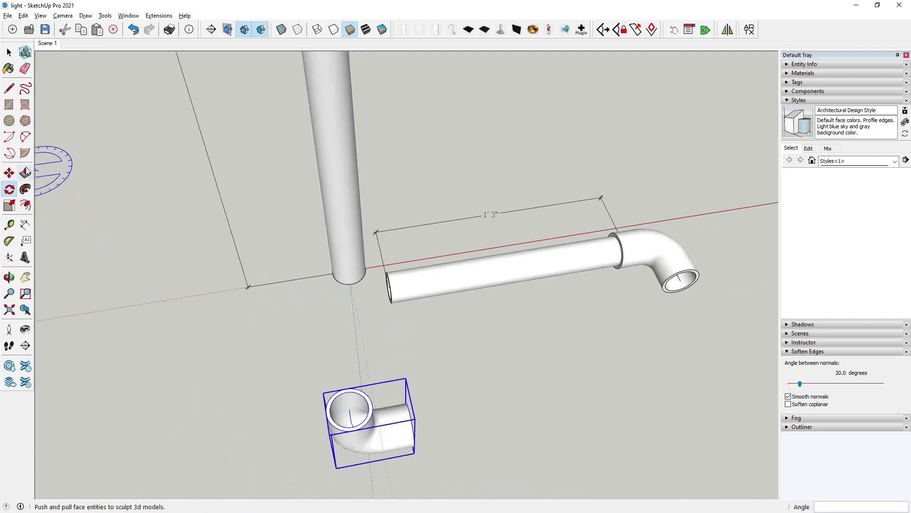
Move the rotated elbow onto the arm pipe's near end.
left_click(9, 173)
middle_click_drag(361, 417, 190, 362)
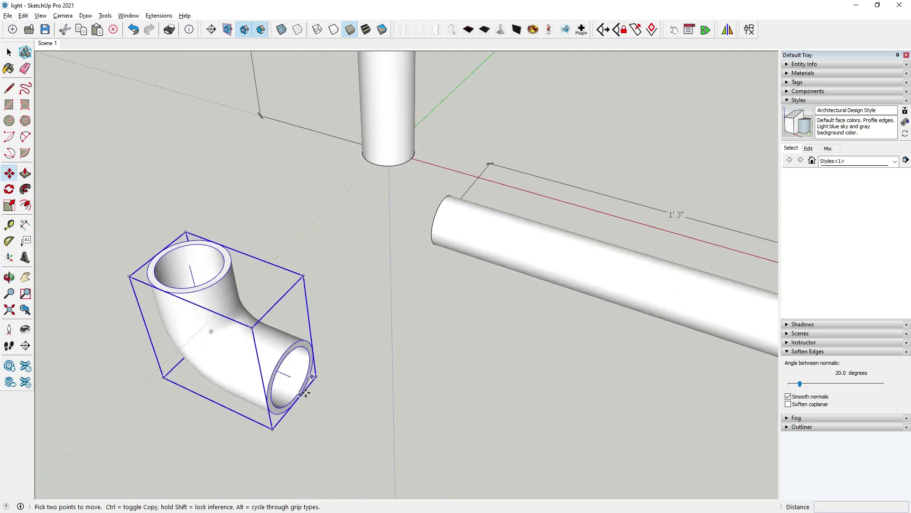
scroll(286, 375, "up", 3)
left_click(287, 375)
scroll(464, 191, "up", 2)
scroll(374, 160, "up", 3)
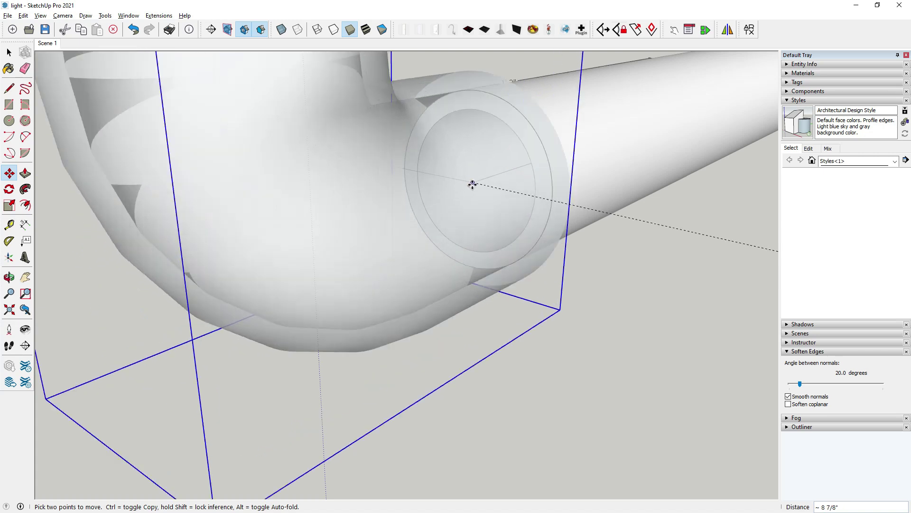
left_click(471, 185)
scroll(470, 183, "down", 3)
mouse_move(469, 184)
middle_mouse_down()
mouse_move(152, 315)
mouse_move(379, 344)
middle_mouse_up()
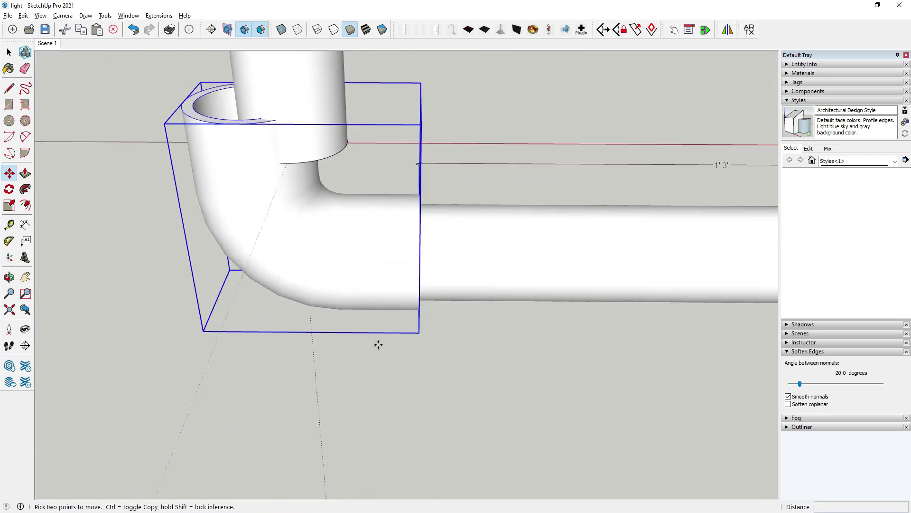
scroll(386, 278, "down", 2)
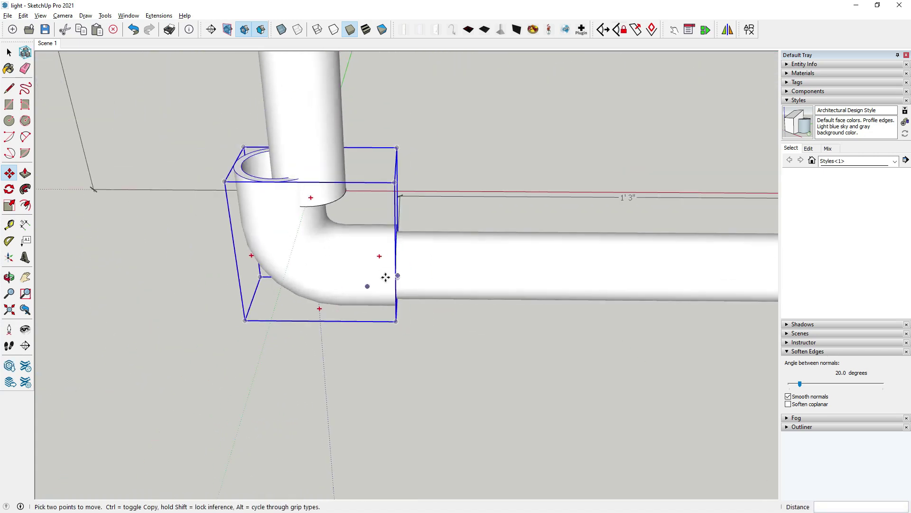
Try edge display styles, ending on shaded with hidden back edges dashed.
left_click(317, 30)
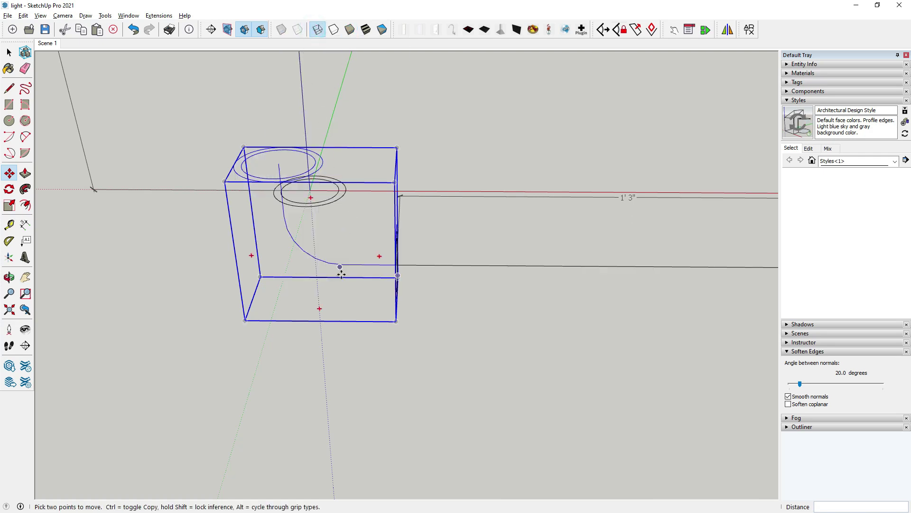
scroll(341, 274, "down", 2)
middle_click_drag(341, 274, 341, 320)
left_click(335, 30)
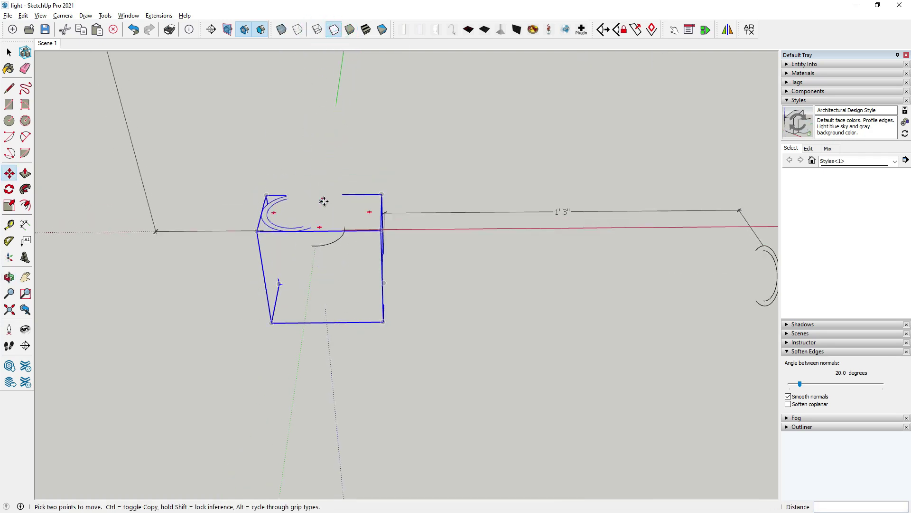
left_click(350, 30)
scroll(352, 251, "up", 1)
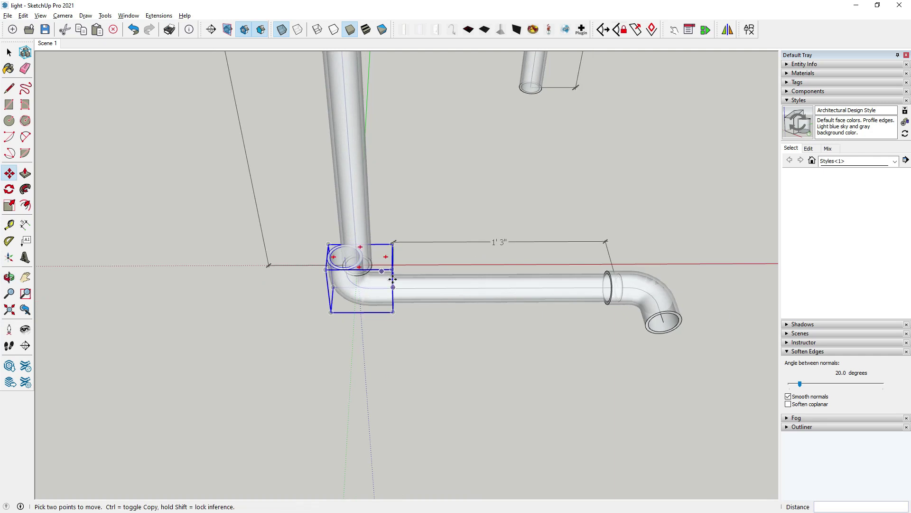
scroll(361, 266, "up", 2)
mouse_move(378, 301)
middle_mouse_down()
mouse_move(383, 156)
mouse_move(374, 320)
middle_mouse_up()
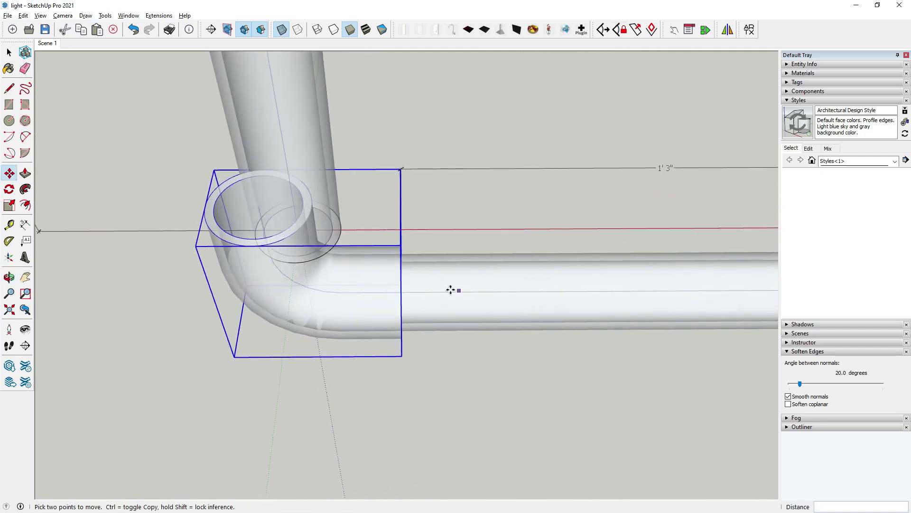
left_click(297, 30)
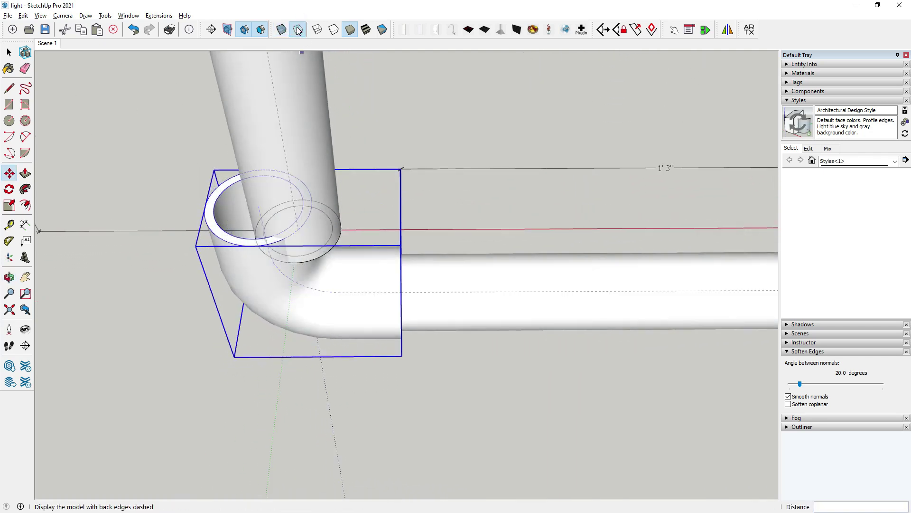
middle_click_drag(325, 240, 415, 312)
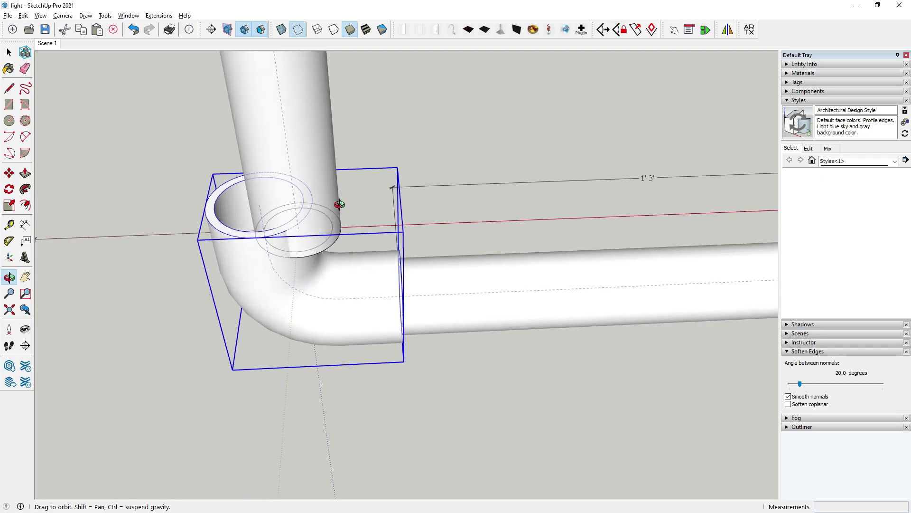
Slide the elbow along the pipe so the pipe sits .75 inside it.
left_click(426, 299)
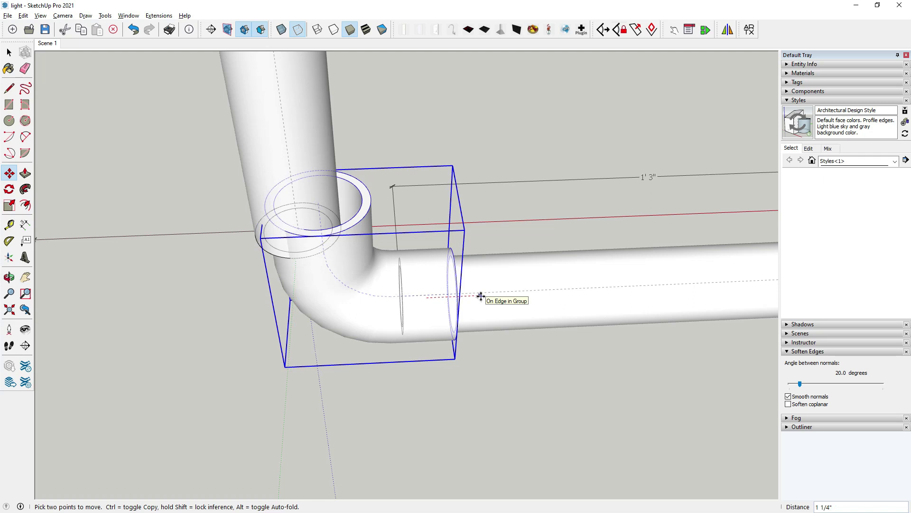
key("Return")
mouse_move(482, 299)
middle_mouse_down()
mouse_move(423, 175)
mouse_move(330, 196)
middle_mouse_up()
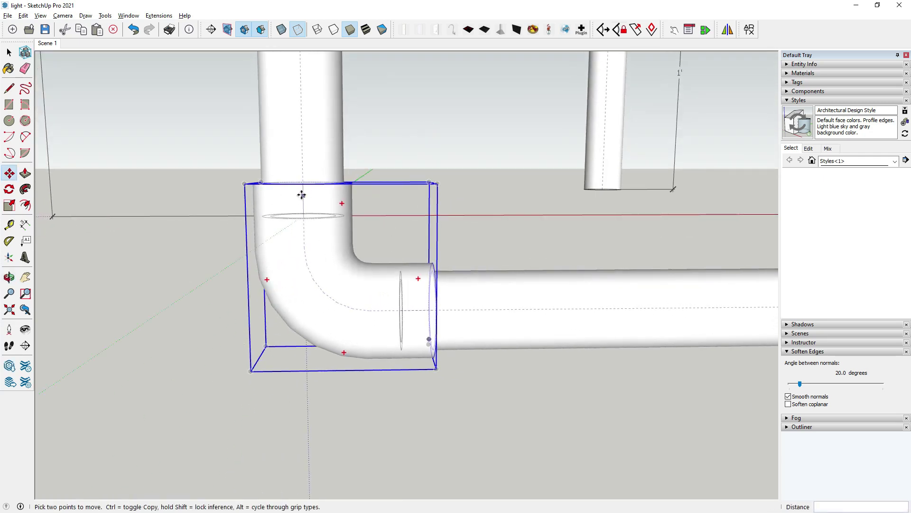
left_click(9, 53)
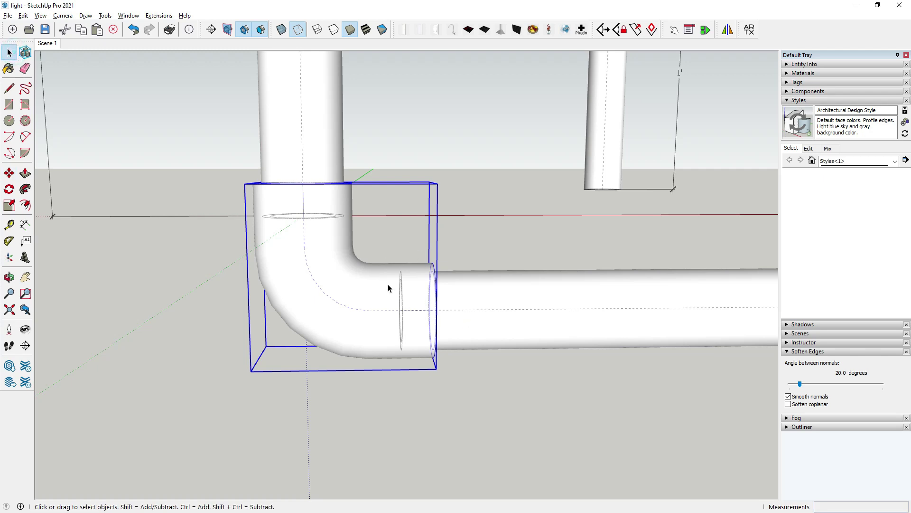
Select the short upright 1' pipe on its own.
scroll(252, 375, "down", 1)
scroll(301, 342, "down", 2)
scroll(350, 339, "down", 2)
scroll(318, 342, "down", 3)
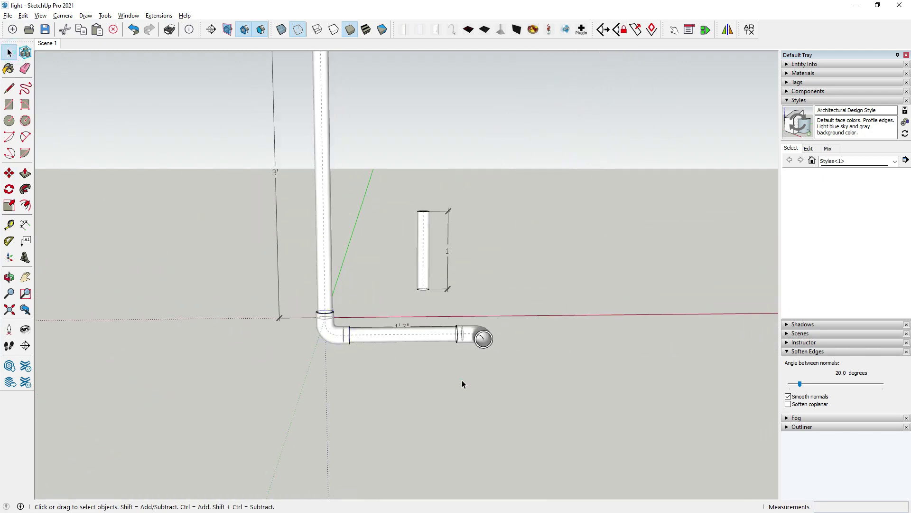
left_click(462, 379)
middle_click_drag(462, 380, 392, 287)
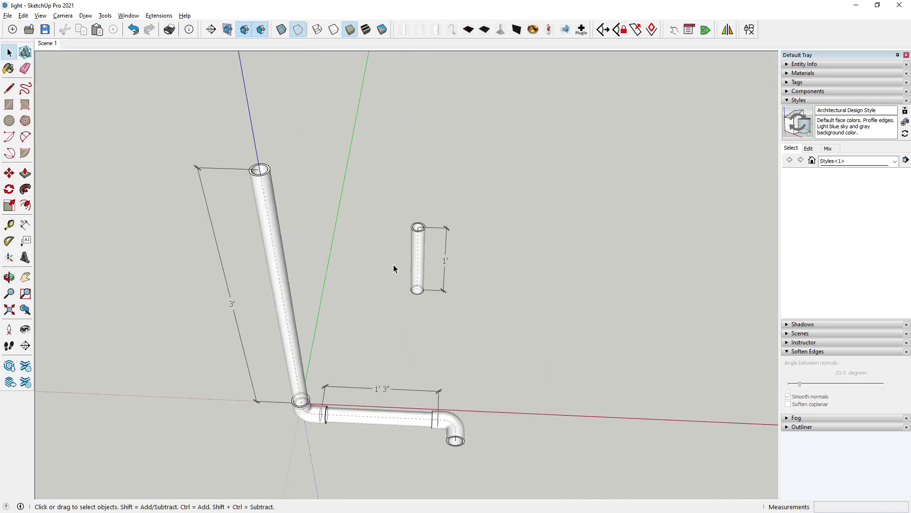
scroll(393, 263, "up", 1)
scroll(429, 348, "down", 2)
scroll(422, 285, "up", 2)
left_click(421, 263)
scroll(426, 273, "up", 1)
scroll(445, 253, "down", 2)
scroll(460, 254, "up", 1)
left_click(434, 341)
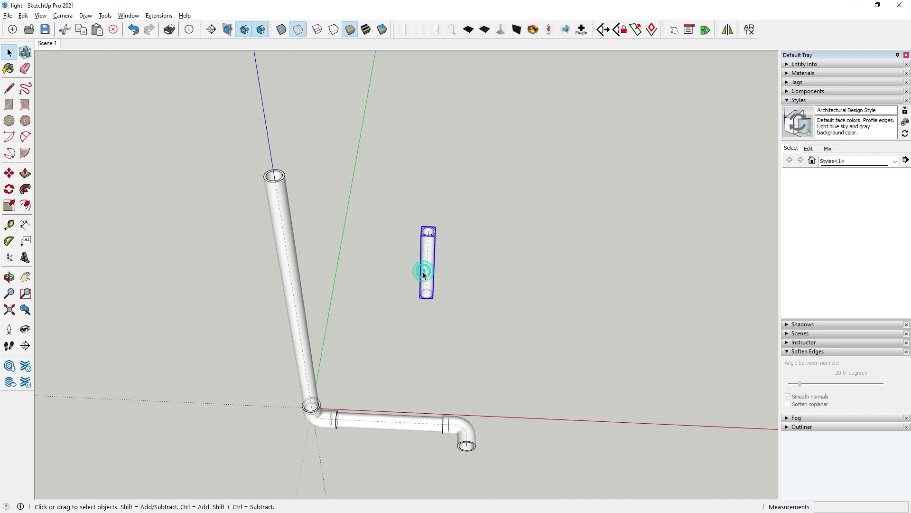
Copy the 1' pipe to the open end of the arm's elbow.
left_click(10, 173)
middle_click_drag(285, 389, 260, 397)
scroll(451, 244, "up", 3)
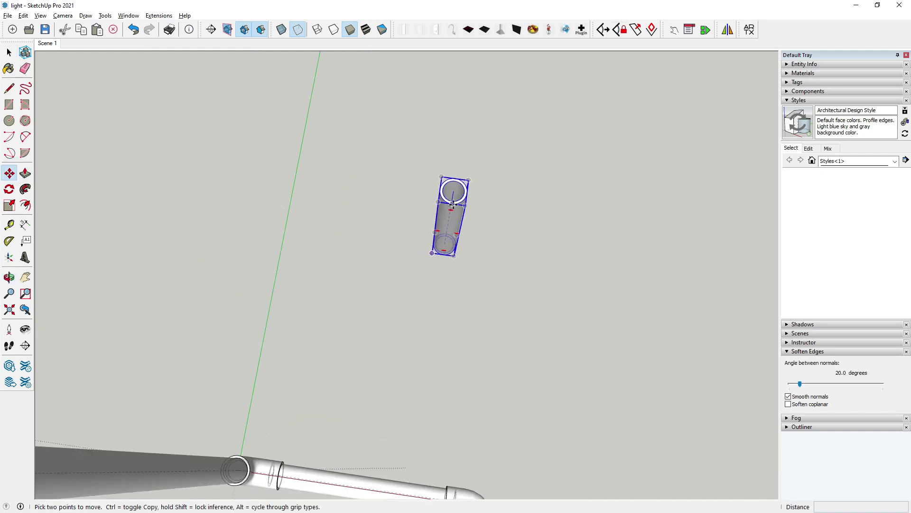
scroll(453, 189, "up", 2)
left_click(452, 185)
key("ctrl")
scroll(452, 185, "down", 5)
middle_click_drag(223, 203, 316, 321)
scroll(346, 316, "up", 3)
scroll(380, 283, "up", 3)
scroll(379, 283, "up", 2)
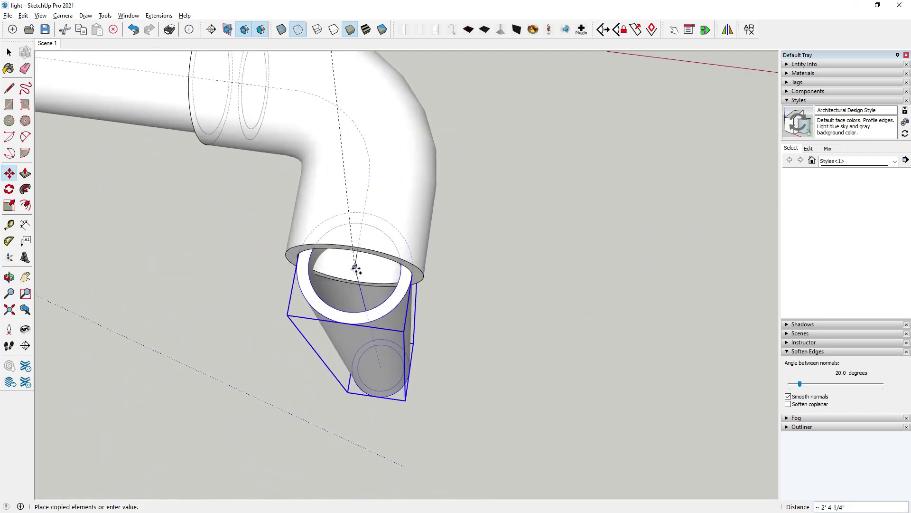
left_click(353, 268)
scroll(356, 284, "up", 3)
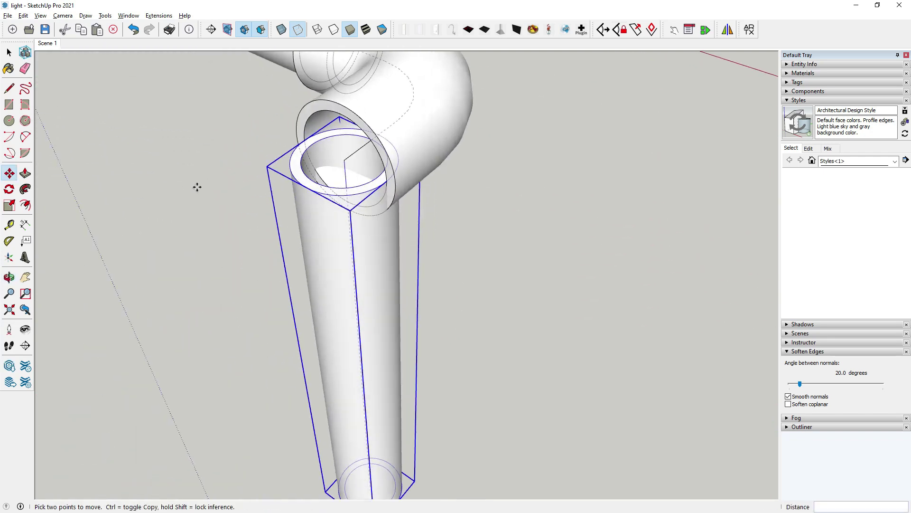
Rotate the copied pipe 90° with the rotation locked to the red axis.
left_click(9, 206)
left_click(10, 189)
scroll(360, 164, "up", 1)
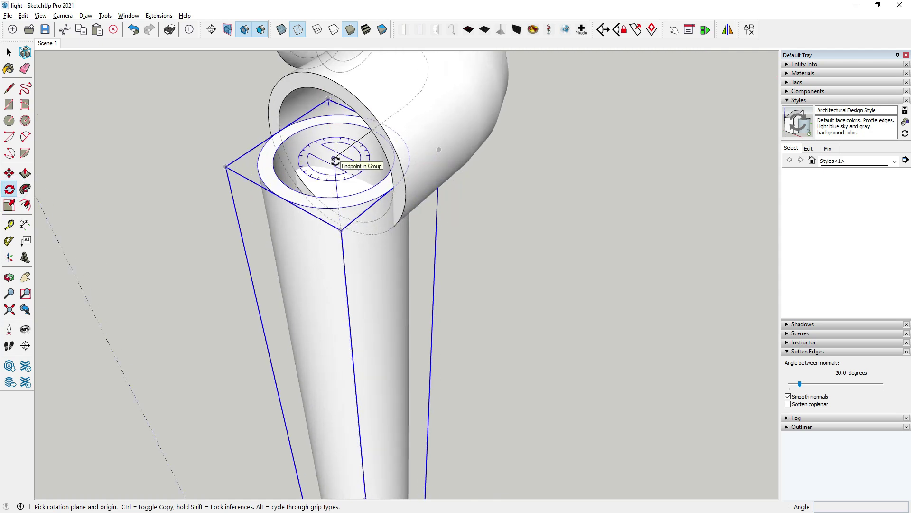
key("Left")
key("Right")
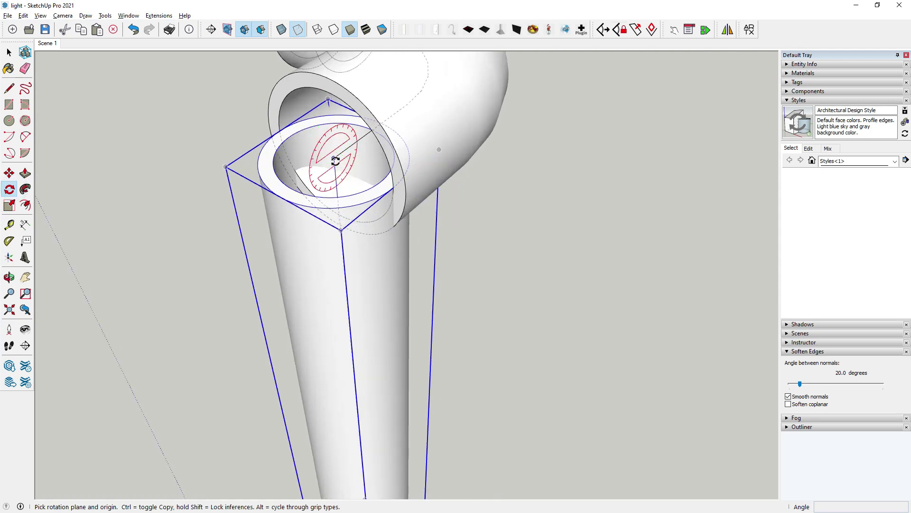
left_click(335, 161)
left_click(353, 143)
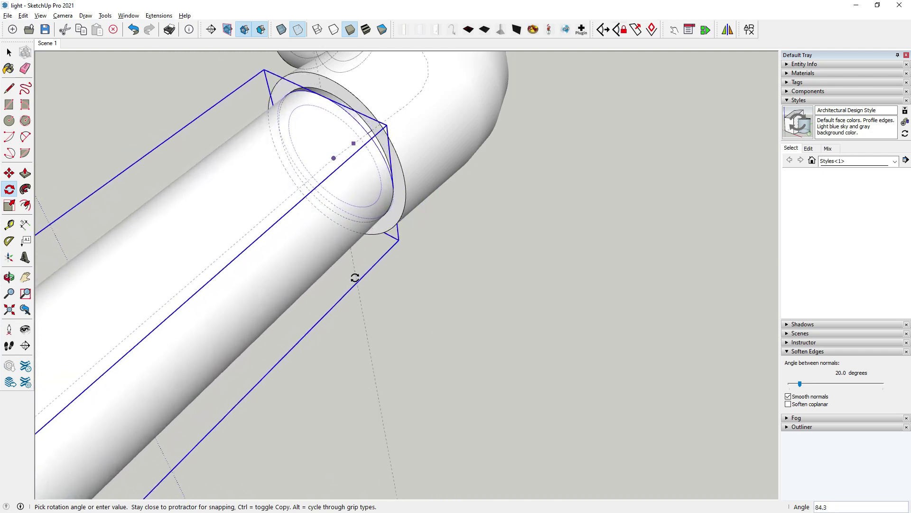
left_click(347, 286)
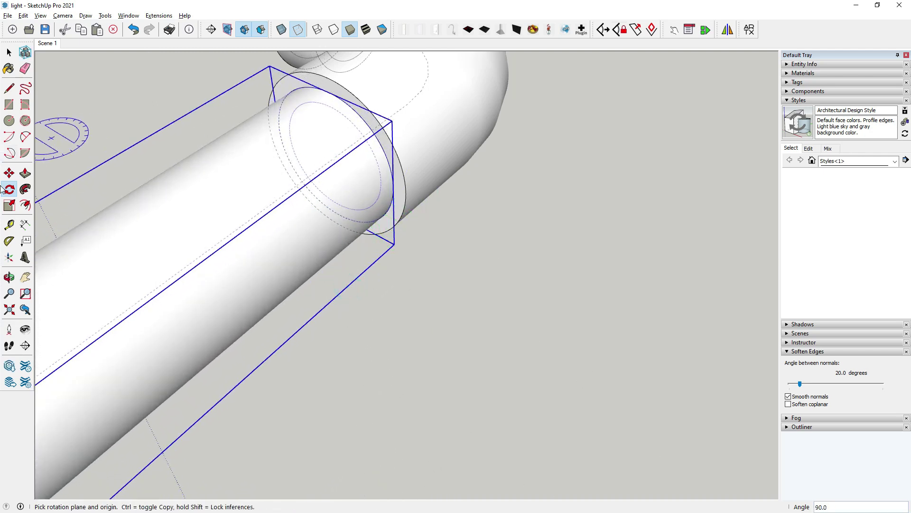
Slide the rotated pipe 0.75 along the green axis into the elbow.
left_click(12, 176)
left_click(437, 381)
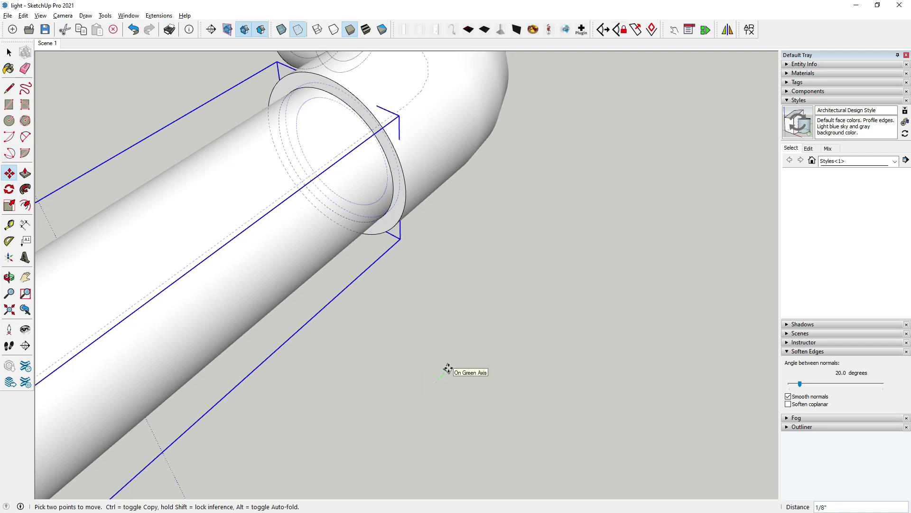
type(".75")
key("Return")
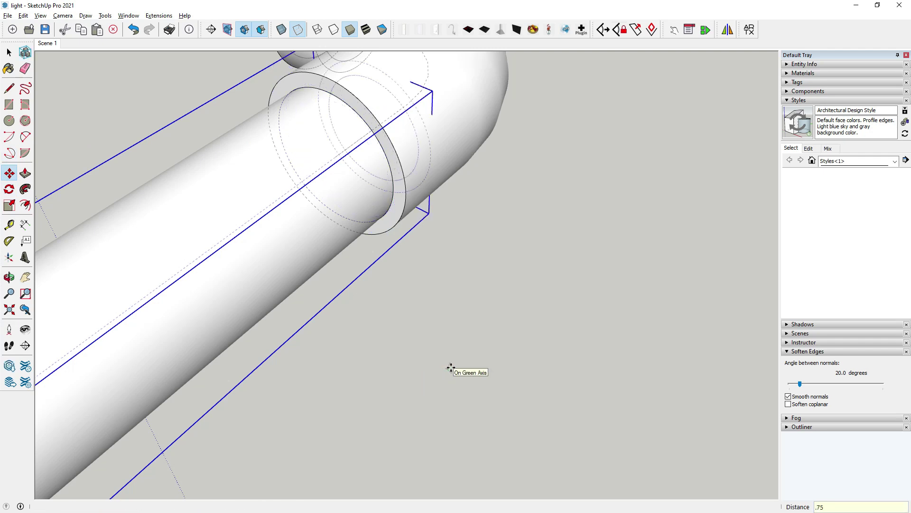
scroll(545, 289, "down", 5)
mouse_move(545, 288)
middle_mouse_down()
mouse_move(588, 343)
mouse_move(559, 242)
middle_mouse_up()
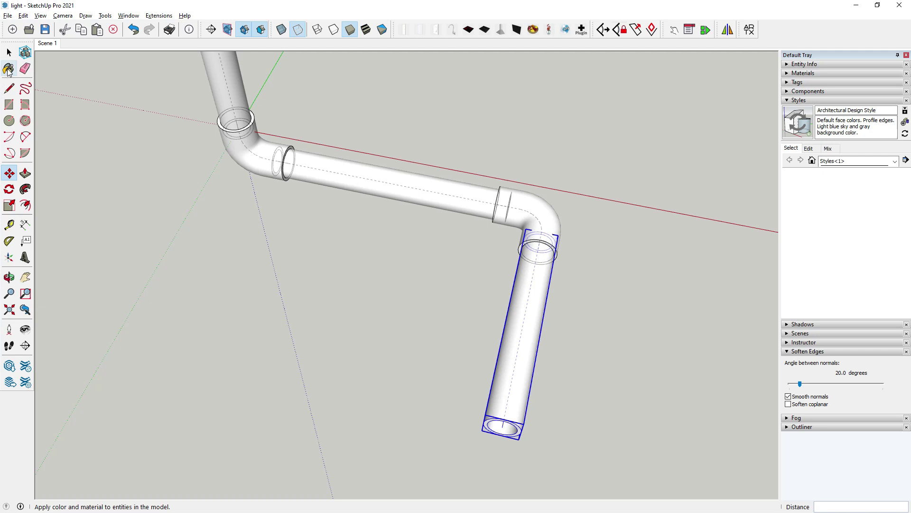
Crossing-select the arm pipes and end elbow, orbiting around the end elbow.
left_click(8, 52)
left_click(239, 277)
middle_click_drag(239, 277, 540, 280)
left_click_drag(339, 199, 340, 169)
scroll(340, 169, "up", 2)
scroll(512, 157, "up", 3)
scroll(441, 172, "up", 2)
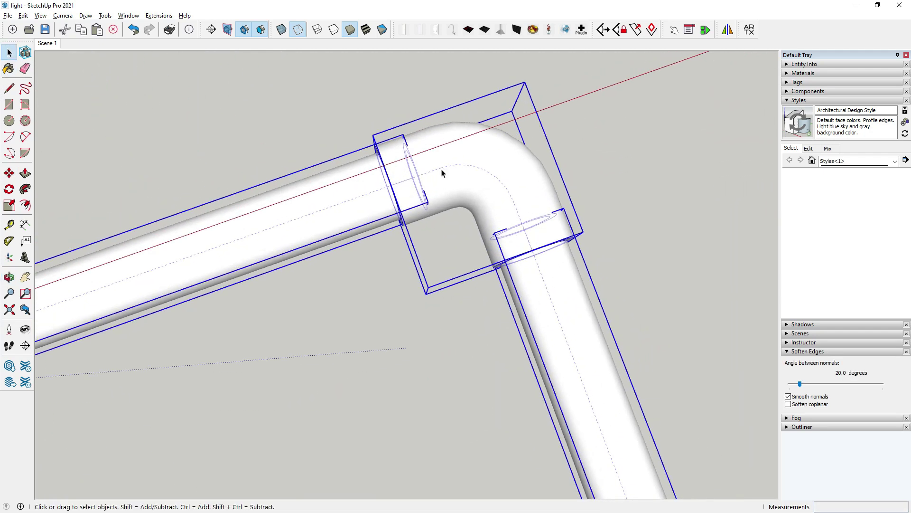
middle_click_drag(441, 172, 387, 153)
mouse_move(488, 209)
middle_mouse_down()
mouse_move(499, 197)
mouse_move(590, 238)
mouse_move(468, 185)
middle_mouse_up()
Select only the elbow at the end of the arm.
left_click(596, 254)
scroll(467, 186, "down", 3)
scroll(484, 285, "down", 4)
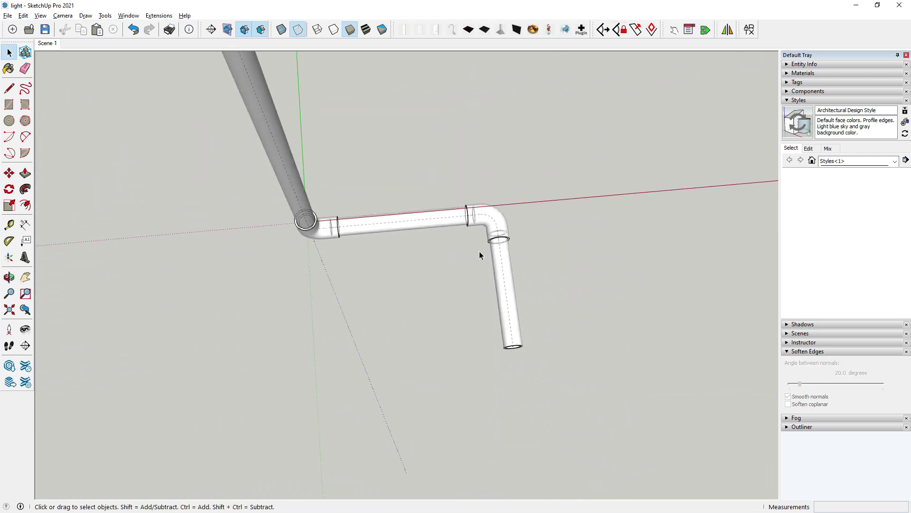
scroll(480, 251, "down", 2)
left_click(443, 285)
mouse_move(412, 331)
middle_mouse_down()
mouse_move(496, 297)
mouse_move(487, 232)
mouse_move(514, 197)
middle_mouse_up()
scroll(466, 233, "up", 3)
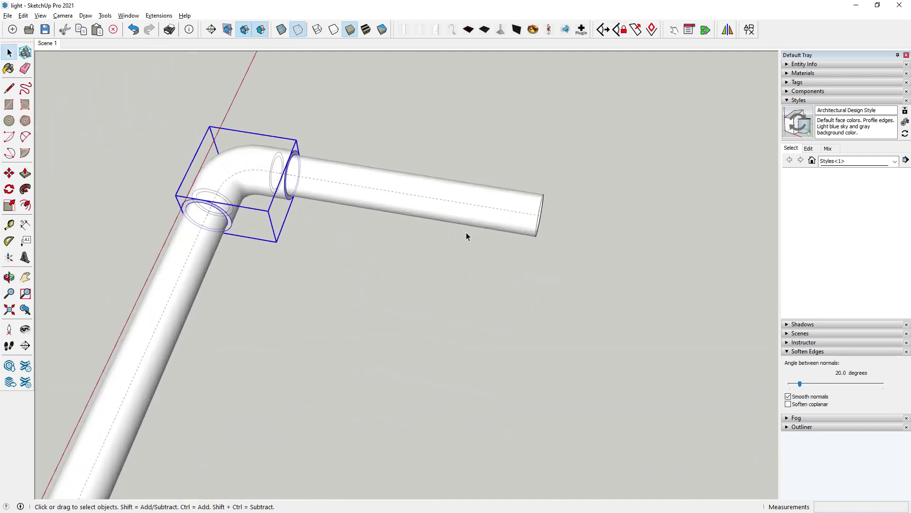
scroll(375, 202, "up", 1)
scroll(376, 203, "up", 1)
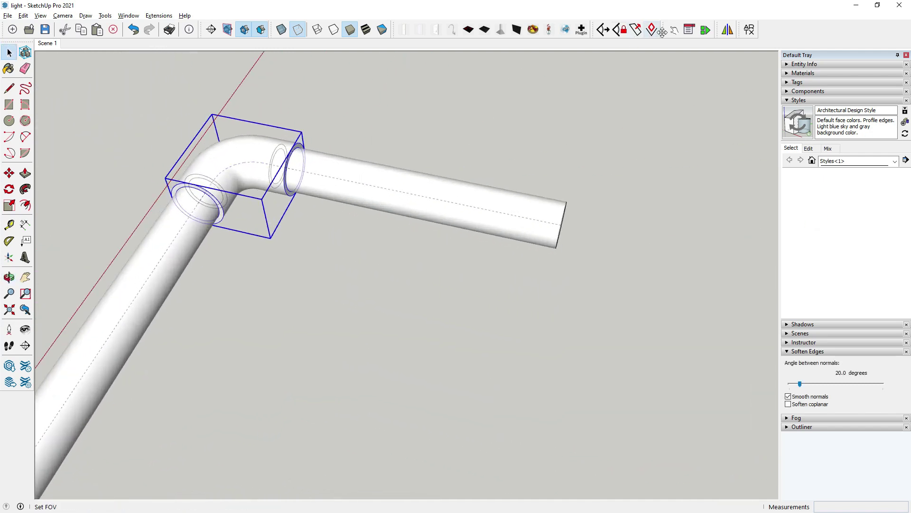
Activate the Mirror extension on the end elbow and view its opening end-on.
left_click(705, 34)
scroll(402, 193, "up", 1)
mouse_move(403, 193)
middle_mouse_down()
mouse_move(514, 229)
mouse_move(537, 217)
mouse_move(495, 187)
mouse_move(500, 171)
middle_mouse_up()
scroll(504, 194, "up", 1)
Set the mirror's first point at the pipe end and view the whole arm.
scroll(494, 184, "up", 1)
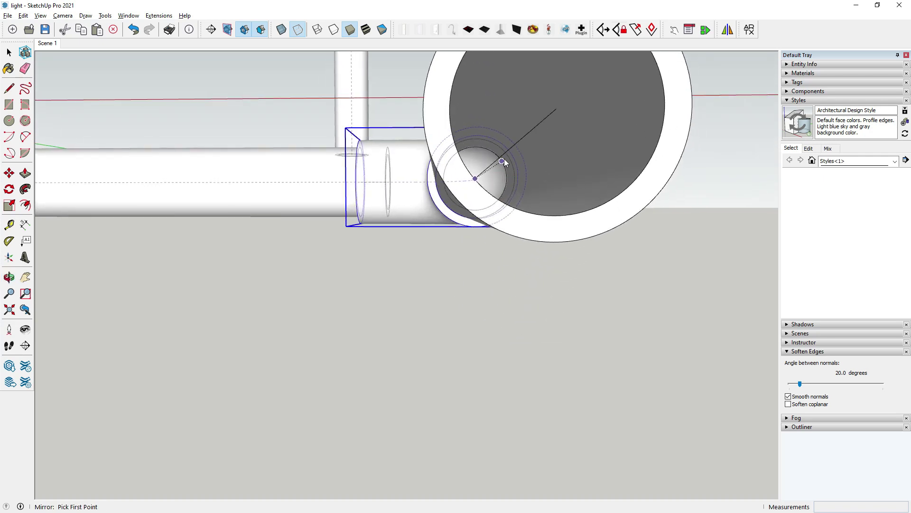
scroll(492, 167, "up", 2)
left_click(491, 167)
scroll(494, 164, "down", 5)
mouse_move(397, 336)
middle_mouse_down()
mouse_move(435, 235)
mouse_move(499, 274)
mouse_move(457, 340)
mouse_move(278, 213)
middle_mouse_up()
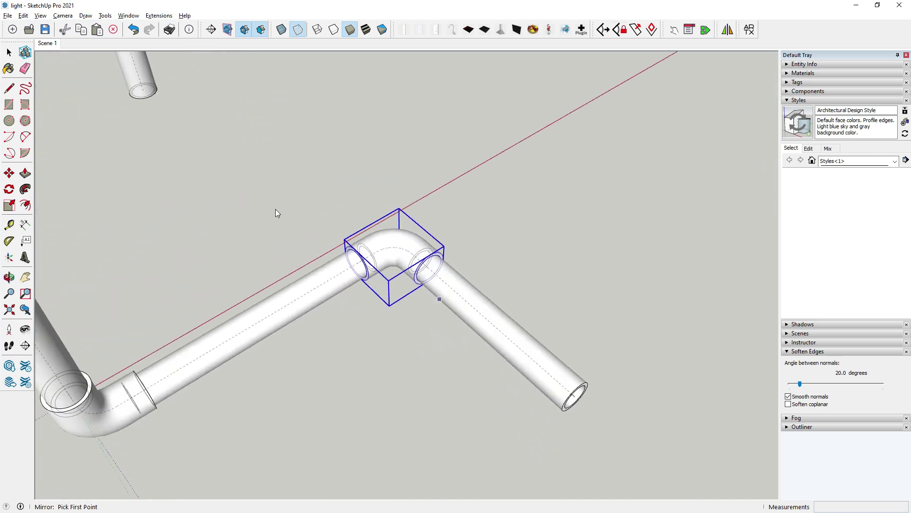
Rotate the end elbow about the red axis to face the open pipe end.
left_click(9, 189)
mouse_move(522, 404)
middle_mouse_down()
mouse_move(560, 423)
mouse_move(435, 379)
middle_mouse_up()
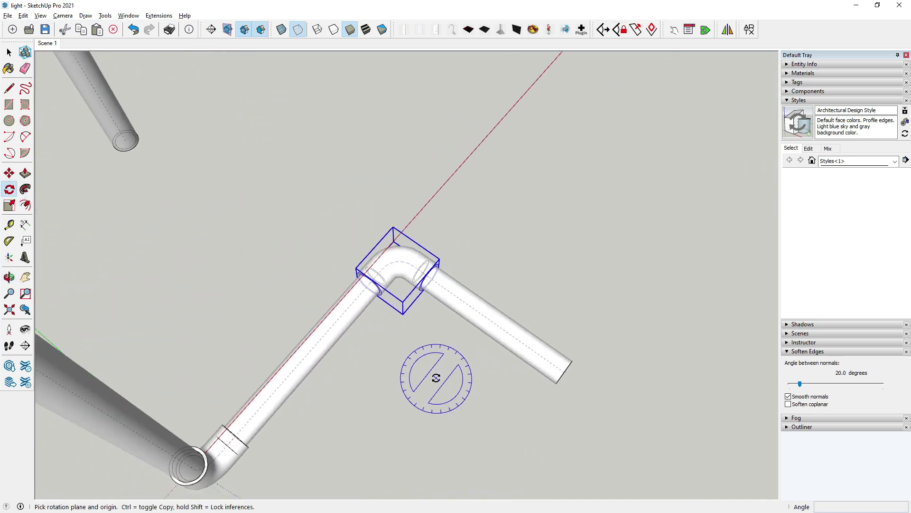
left_click(456, 355)
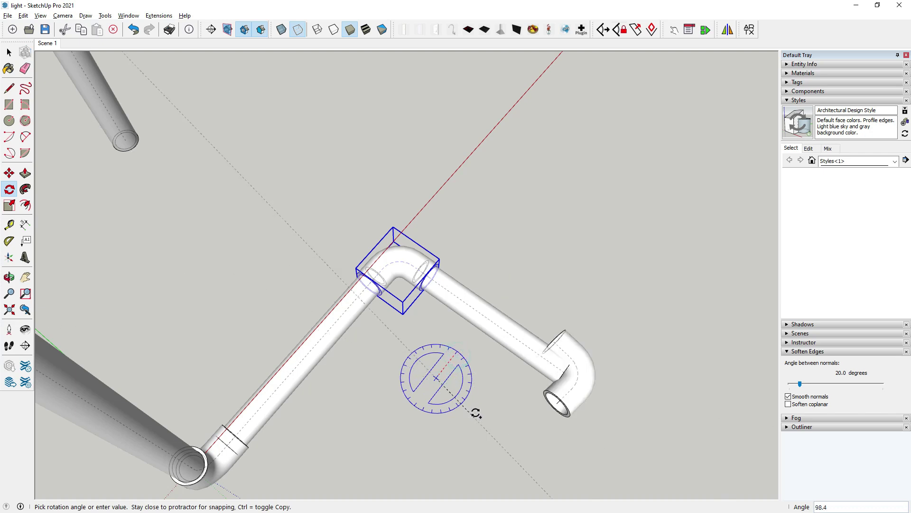
left_click(479, 408)
Pick up the new elbow by its open end with the Move tool.
left_click(9, 173)
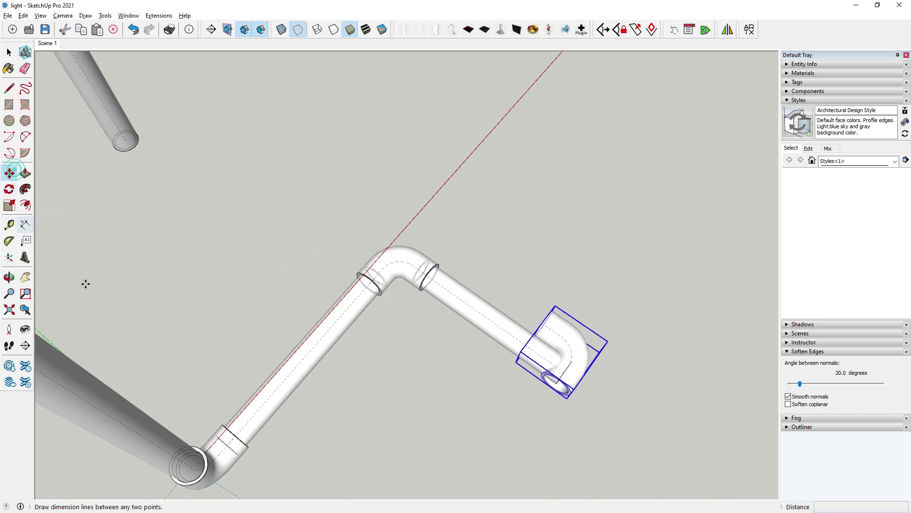
middle_click_drag(85, 283, 384, 275)
scroll(385, 275, "up", 3)
scroll(374, 247, "up", 3)
scroll(372, 236, "up", 3)
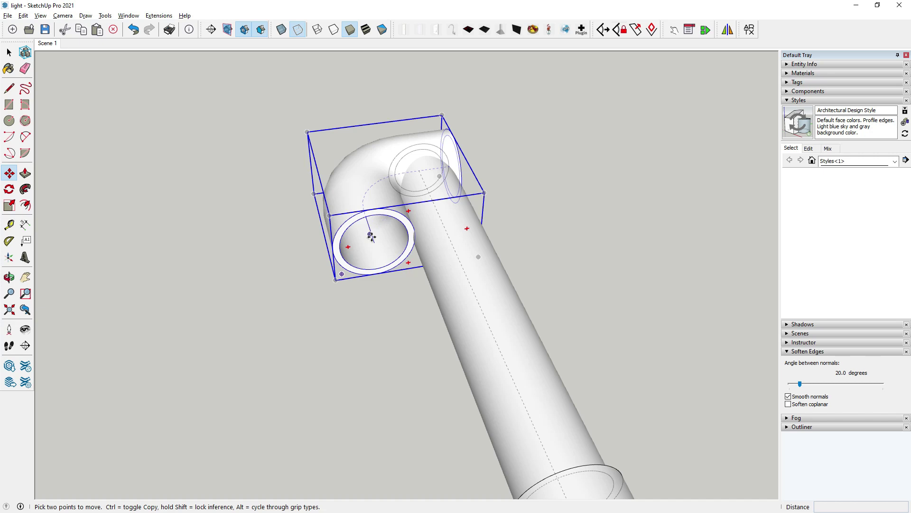
left_click(374, 243)
middle_click_drag(406, 142, 407, 159)
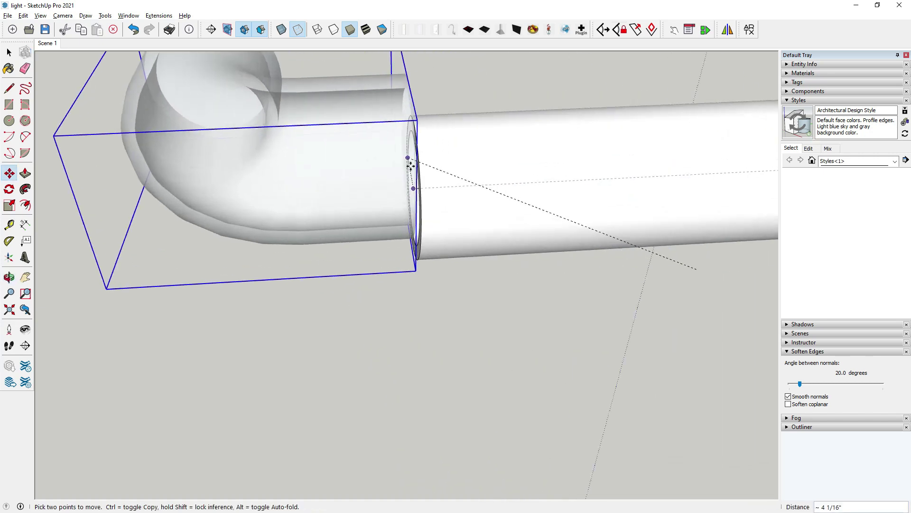
scroll(406, 158, "up", 3)
scroll(414, 189, "down", 3)
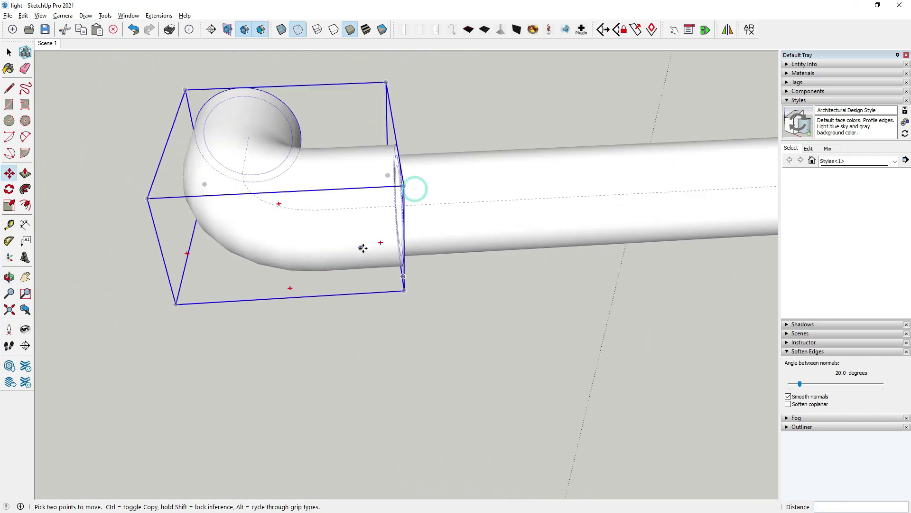
Snap the elbow onto the second base pipe's end and check the run in 3D.
middle_click_drag(362, 247, 437, 209)
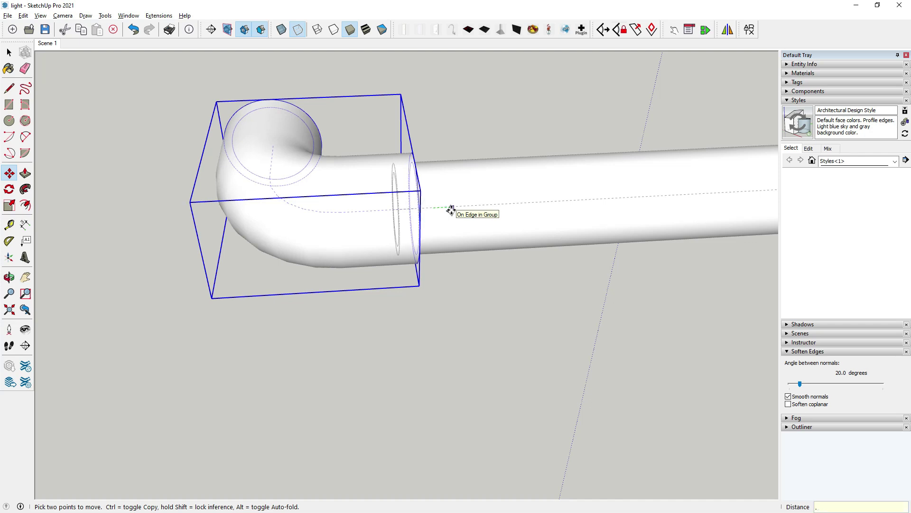
scroll(450, 210, "down", 3)
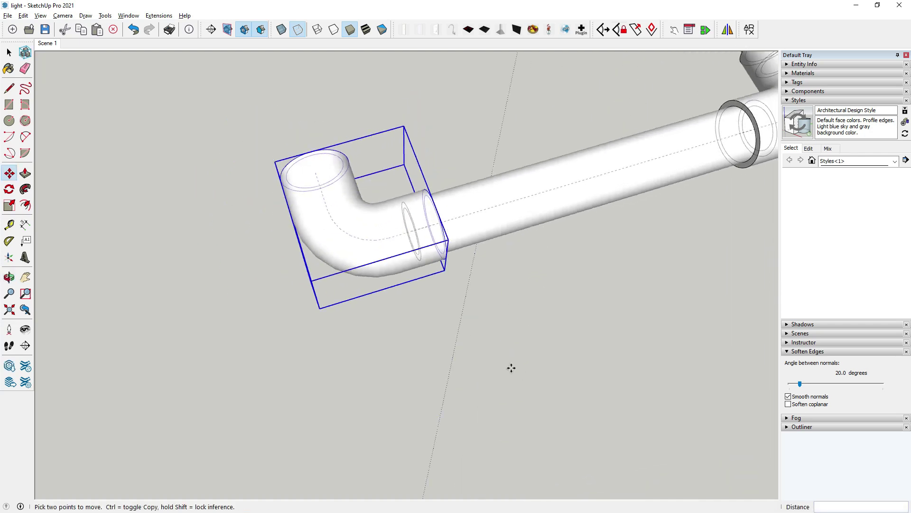
middle_click_drag(511, 366, 535, 319)
scroll(566, 349, "down", 2)
mouse_move(565, 349)
middle_mouse_down()
mouse_move(638, 262)
mouse_move(610, 281)
middle_mouse_up()
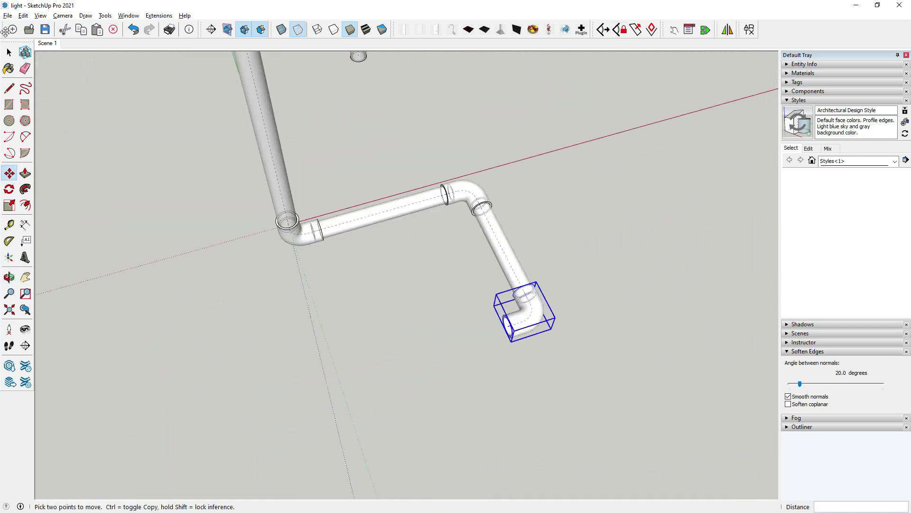
key("space")
left_click(184, 198)
mouse_move(184, 198)
middle_mouse_down()
mouse_move(451, 338)
mouse_move(494, 339)
mouse_move(520, 292)
mouse_move(398, 270)
middle_mouse_up()
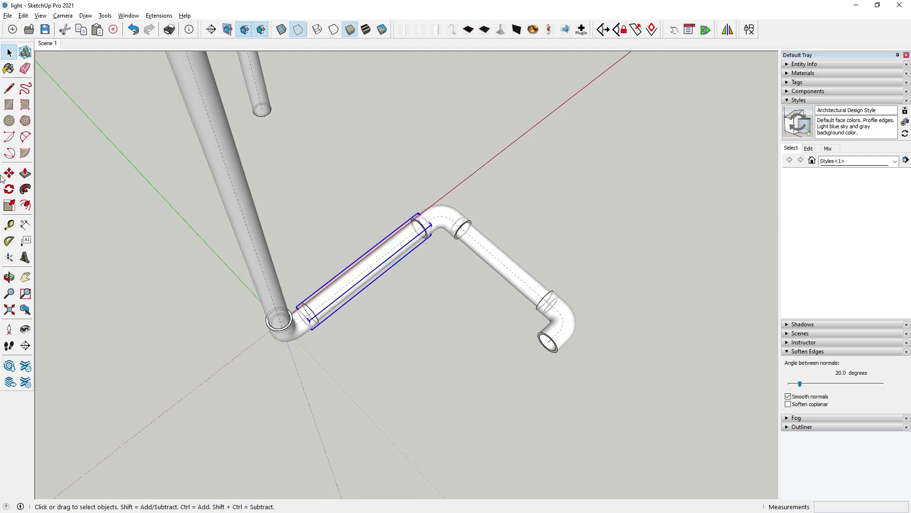
Ctrl-copy the straight pipe and drop it near the lower elbow.
key("ctrl")
left_click(455, 320)
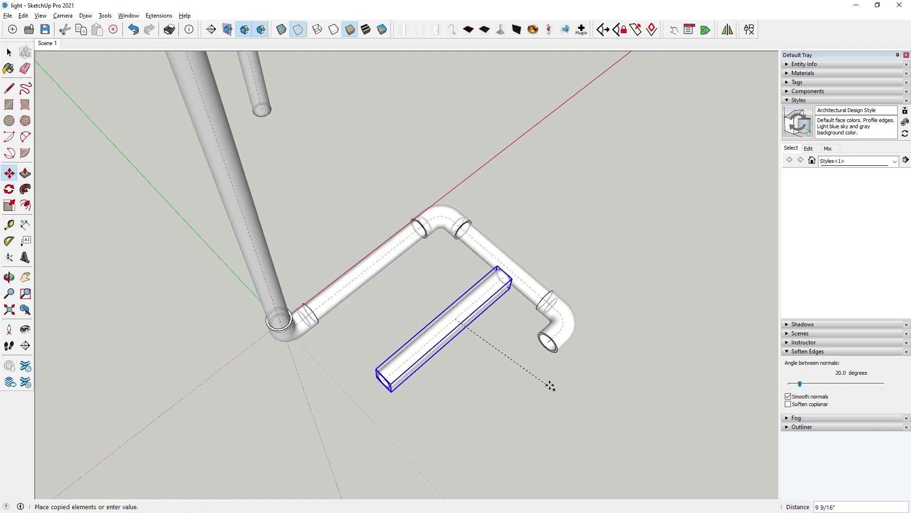
left_click(603, 458)
scroll(608, 327, "up", 3)
scroll(608, 327, "up", 3)
mouse_move(466, 234)
middle_mouse_down()
mouse_move(375, 269)
mouse_move(421, 340)
mouse_move(309, 363)
middle_mouse_up()
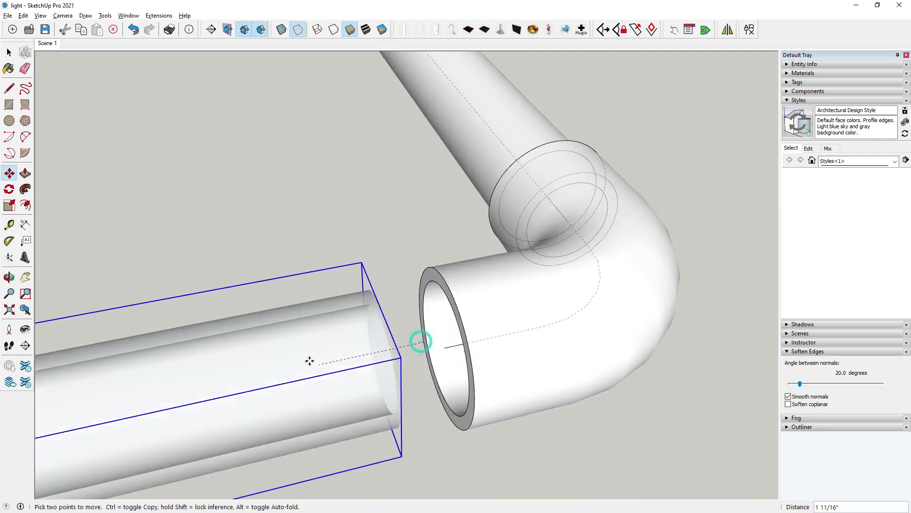
scroll(90, 409, "up", 3)
scroll(285, 309, "up", 2)
Seat the copied pipe's end inside the third elbow's opening.
left_click(283, 300)
mouse_move(283, 300)
middle_mouse_down()
mouse_move(366, 321)
mouse_move(472, 299)
middle_mouse_up()
scroll(471, 299, "up", 2)
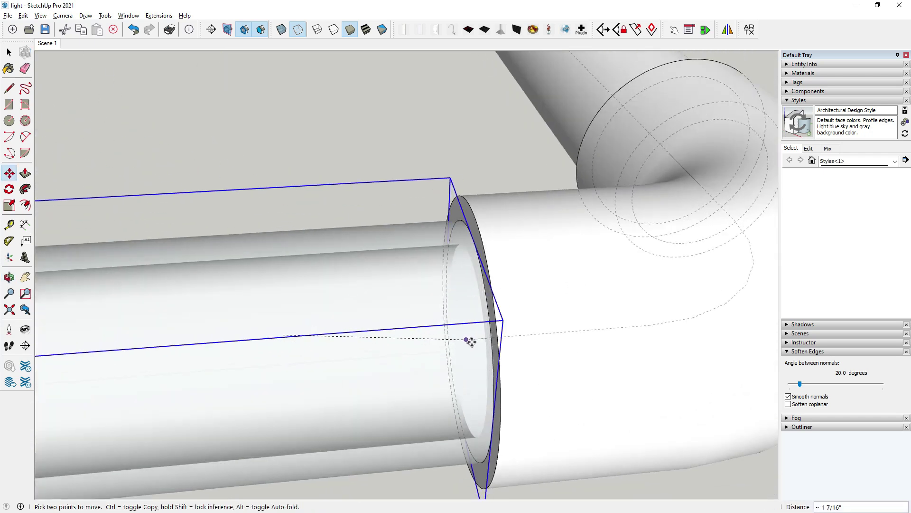
scroll(470, 341, "down", 2)
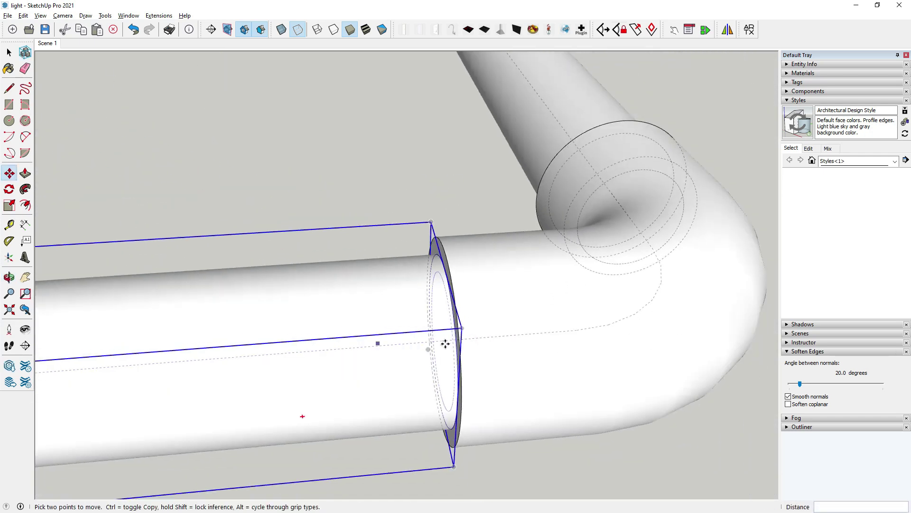
left_click(543, 324)
scroll(537, 332, "down", 5)
scroll(500, 327, "down", 1)
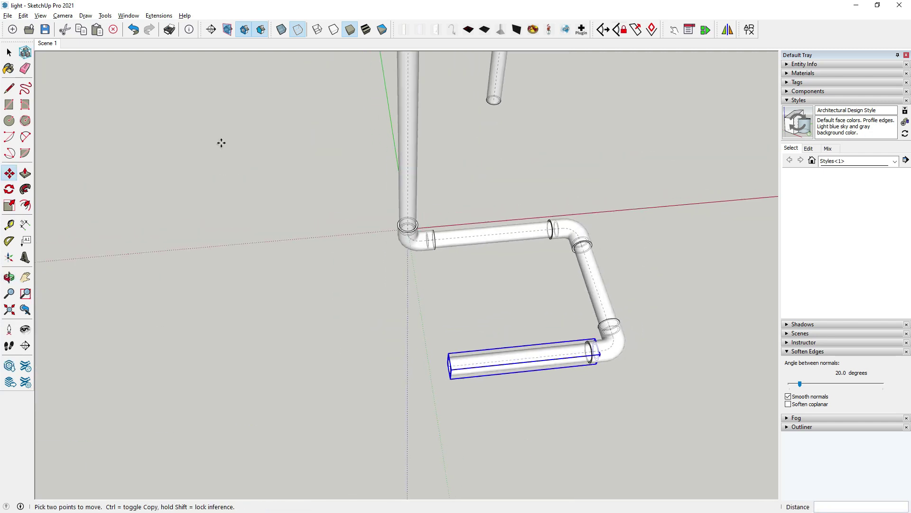
Clear the selection and select the vertical side pipe.
left_click(8, 54)
left_click(175, 183)
scroll(611, 352, "up", 3)
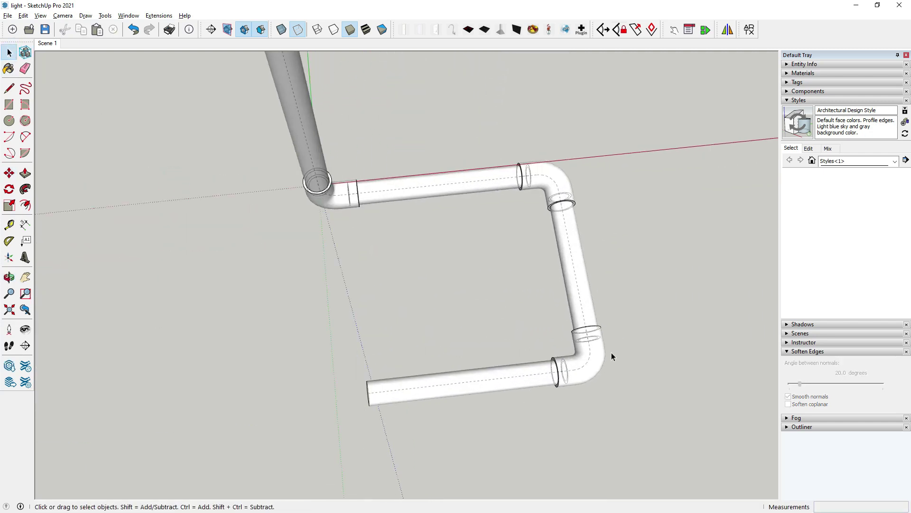
left_click(583, 281, "ctrl")
Mirror the side pipe and elbow using three picked points, answering No to erasing originals.
left_click(10, 190)
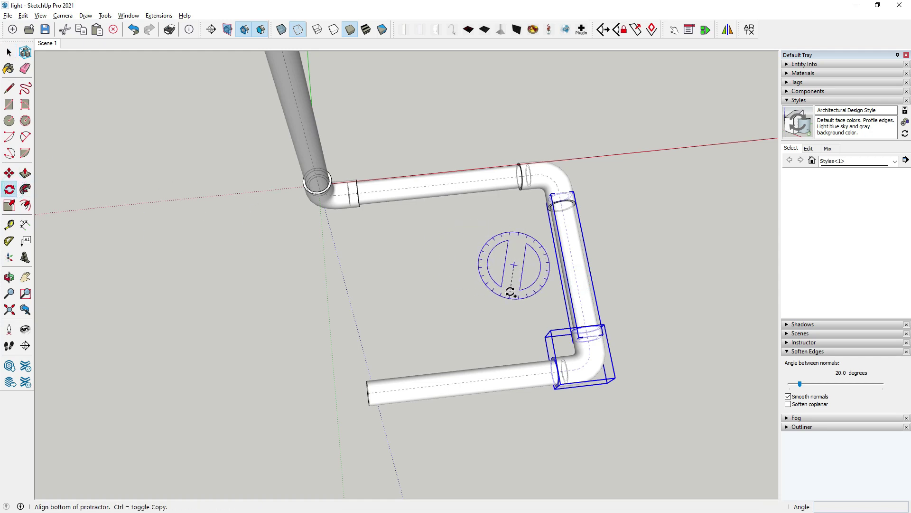
left_click(728, 30)
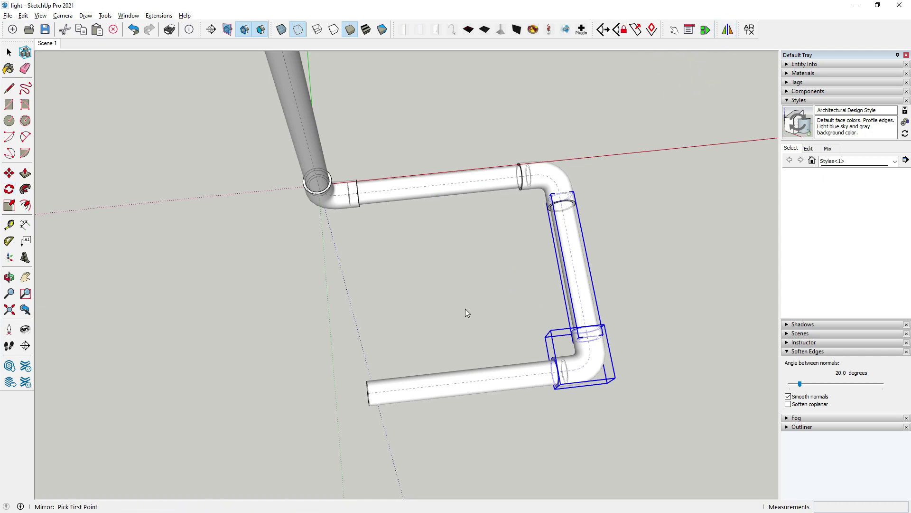
left_click(472, 320)
left_click(463, 257)
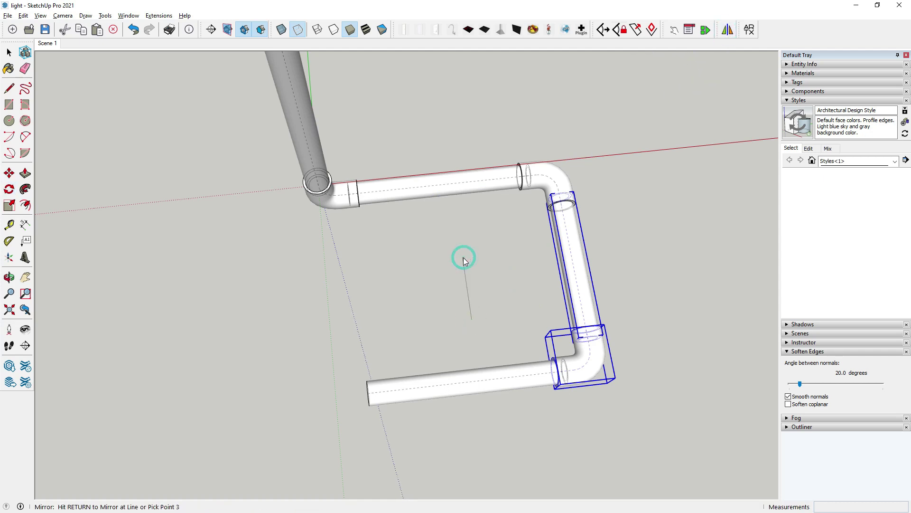
middle_click_drag(463, 257, 474, 131)
left_click(469, 143)
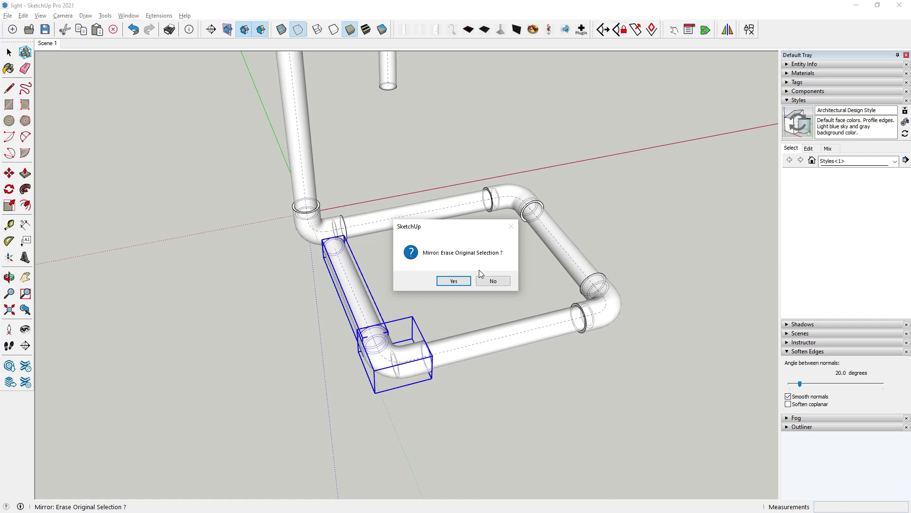
left_click(492, 281)
middle_click_drag(489, 283, 350, 382)
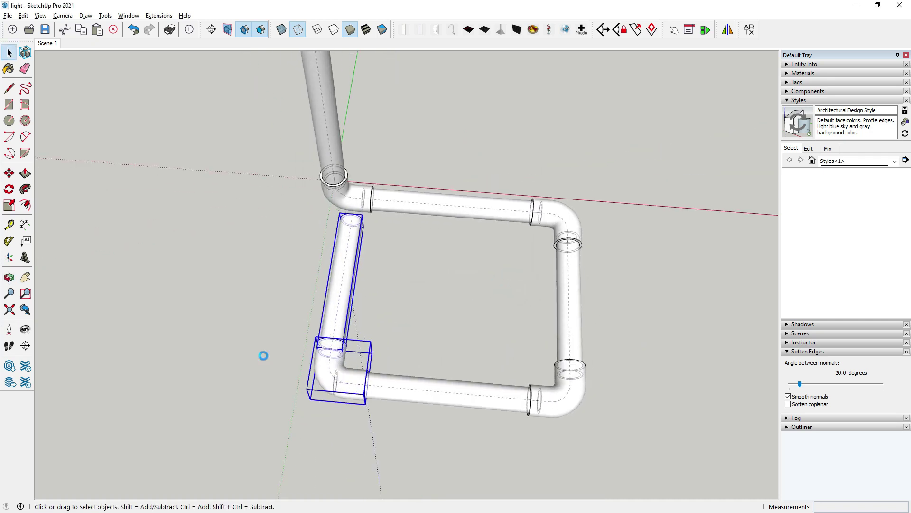
Move the mirrored elbow and pipe .7 from the pipe end onto the bottom pipe.
left_click(10, 174)
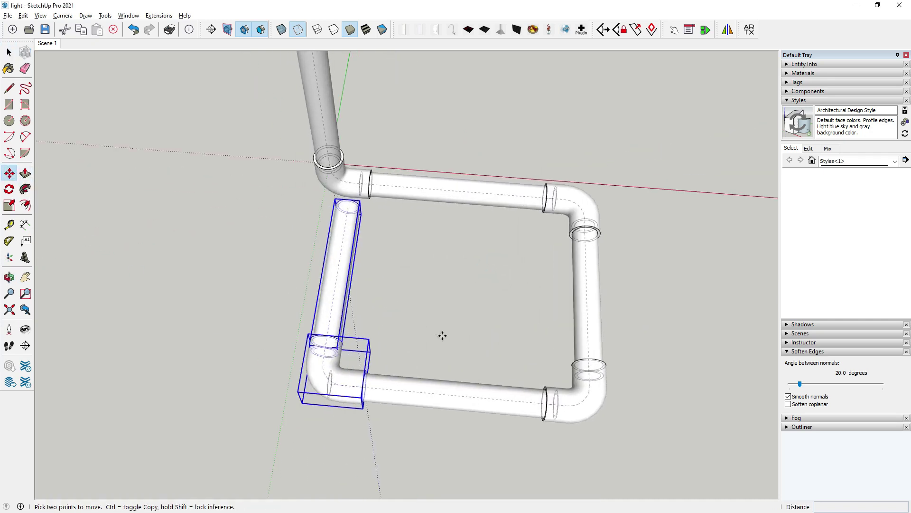
left_click(441, 335)
left_click(399, 332)
scroll(399, 331, "up", 2)
scroll(310, 365, "up", 2)
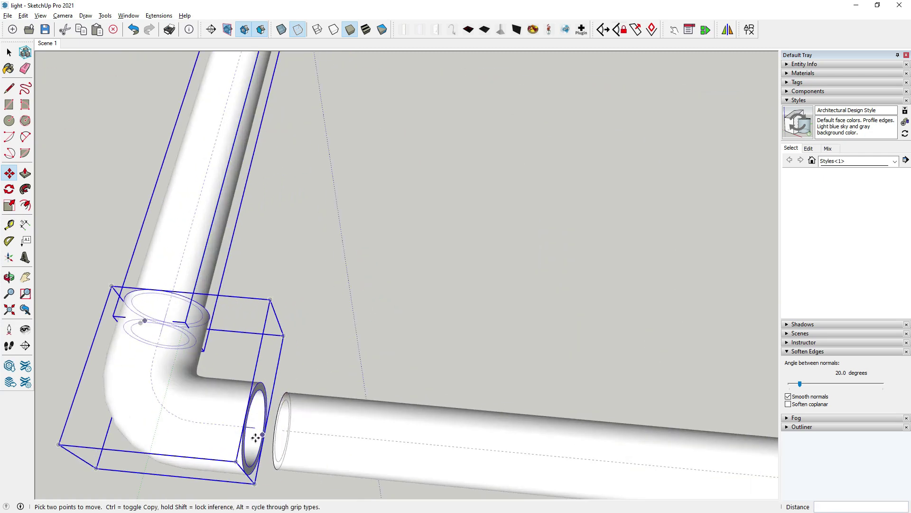
scroll(259, 420, "up", 2)
left_click(257, 422)
scroll(256, 423, "up", 2)
scroll(258, 425, "up", 2)
mouse_move(321, 433)
middle_mouse_down()
mouse_move(386, 393)
mouse_move(383, 432)
middle_mouse_up()
type(".75")
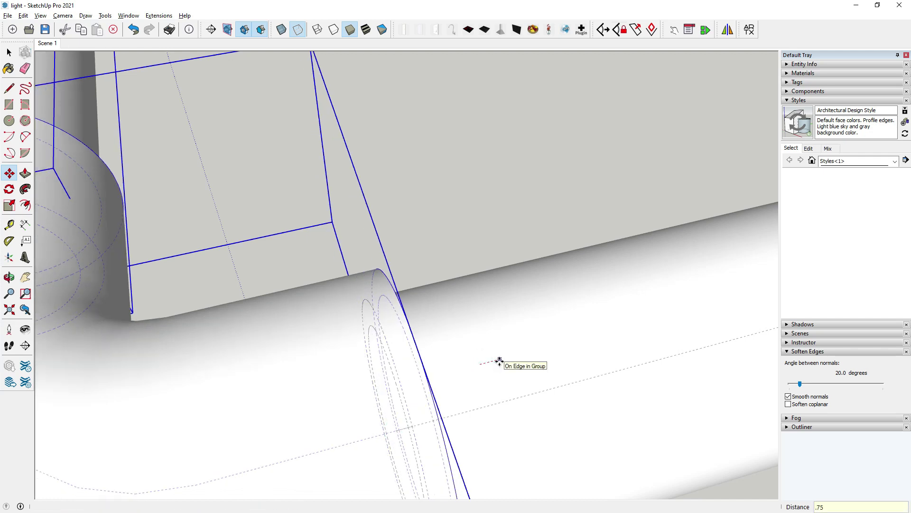
key("Return")
scroll(499, 361, "down", 5)
scroll(379, 408, "down", 3)
scroll(332, 408, "down", 3)
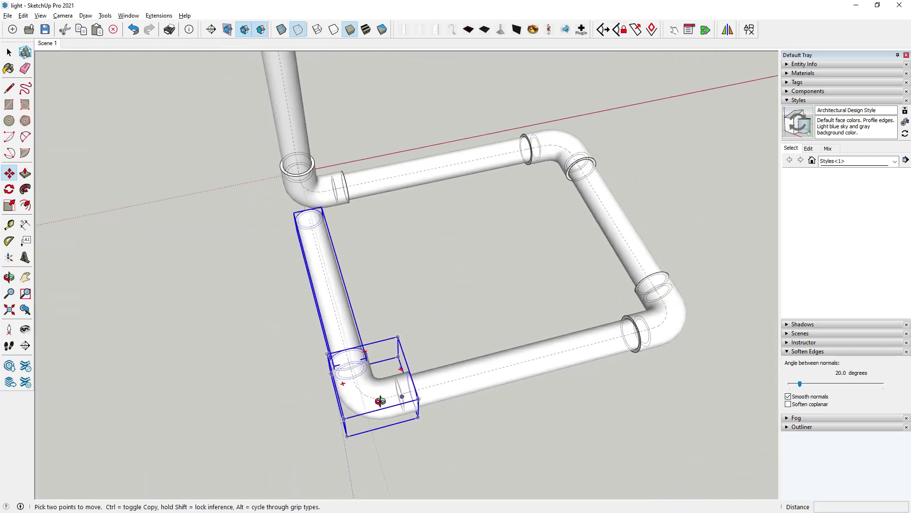
Deselect and orbit around the closed square base to inspect the joints.
left_click(9, 52)
left_click(294, 278)
mouse_move(294, 278)
middle_mouse_down()
mouse_move(350, 295)
mouse_move(348, 350)
middle_mouse_up()
scroll(315, 147, "up", 2)
mouse_move(326, 186)
middle_mouse_down()
mouse_move(326, 224)
mouse_move(400, 83)
mouse_move(379, 246)
mouse_move(387, 279)
mouse_move(484, 238)
mouse_move(411, 220)
mouse_move(291, 333)
mouse_move(342, 350)
mouse_move(504, 328)
mouse_move(495, 364)
middle_mouse_up()
scroll(411, 220, "down", 5)
mouse_move(442, 394)
middle_mouse_down()
mouse_move(452, 396)
mouse_move(451, 346)
mouse_move(423, 370)
mouse_move(433, 372)
middle_mouse_up()
scroll(417, 349, "up", 2)
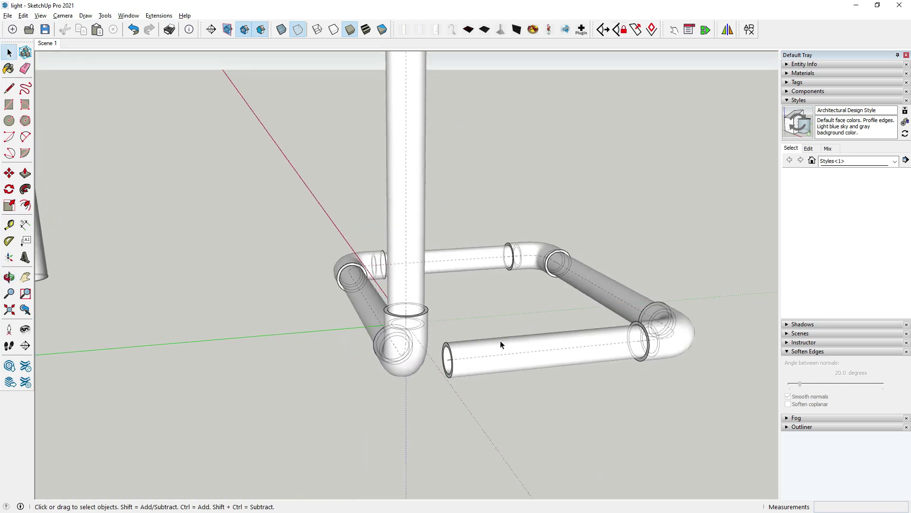
scroll(434, 372, "up", 2)
scroll(434, 372, "up", 1)
scroll(429, 369, "down", 2)
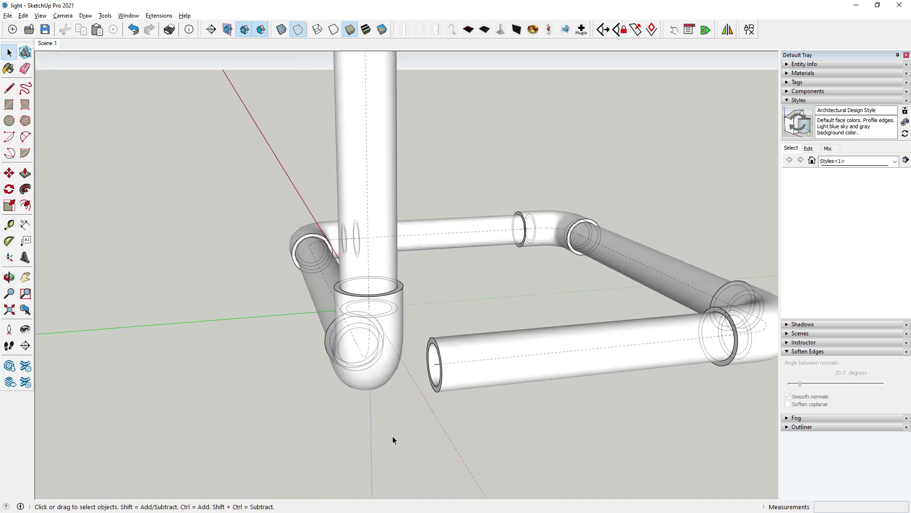
scroll(421, 370, "down", 2)
scroll(454, 375, "up", 2)
mouse_move(455, 375)
middle_mouse_down()
mouse_move(376, 376)
mouse_move(477, 378)
middle_mouse_up()
scroll(399, 371, "up", 1)
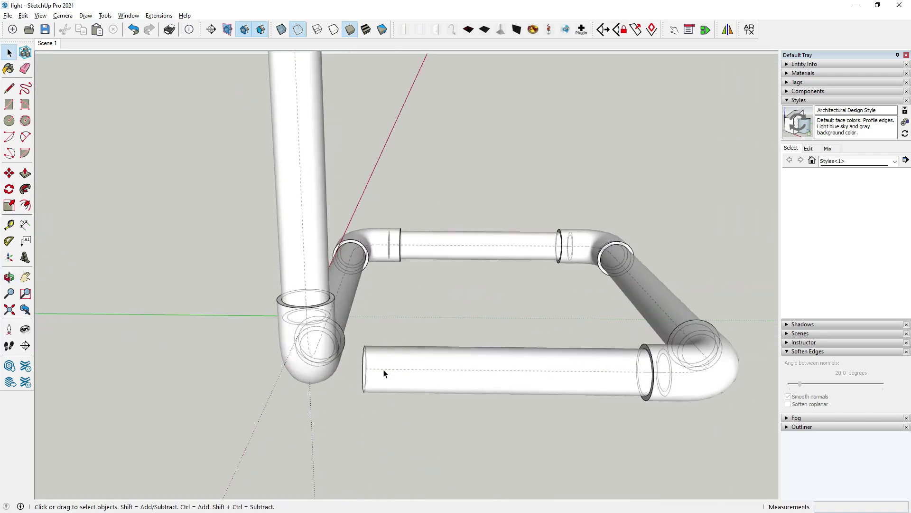
scroll(404, 343, "down", 1)
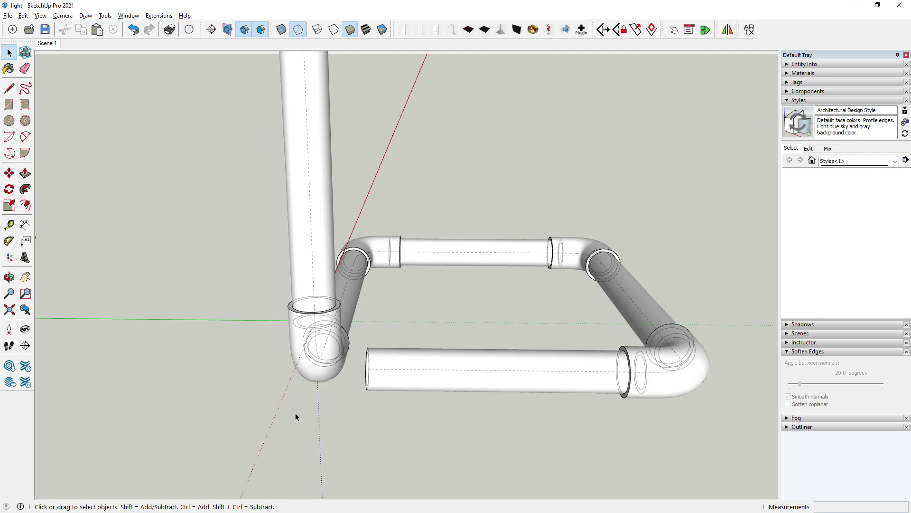
scroll(296, 412, "down", 2)
middle_click_drag(295, 412, 235, 400)
scroll(235, 400, "down", 2)
scroll(342, 328, "up", 2)
scroll(336, 340, "up", 2)
scroll(323, 349, "up", 2)
left_click(310, 357)
Place the elbow on top of the vertical riser.
scroll(310, 358, "down", 1)
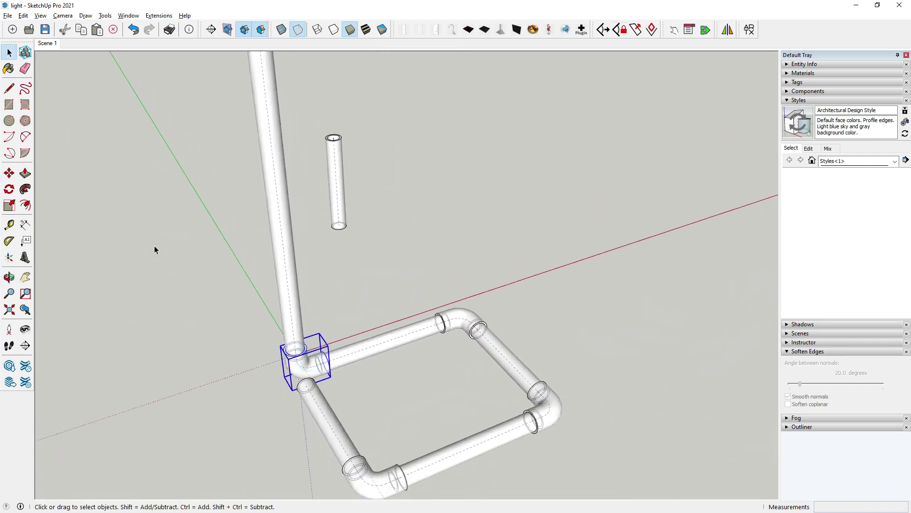
scroll(154, 246, "up", 1)
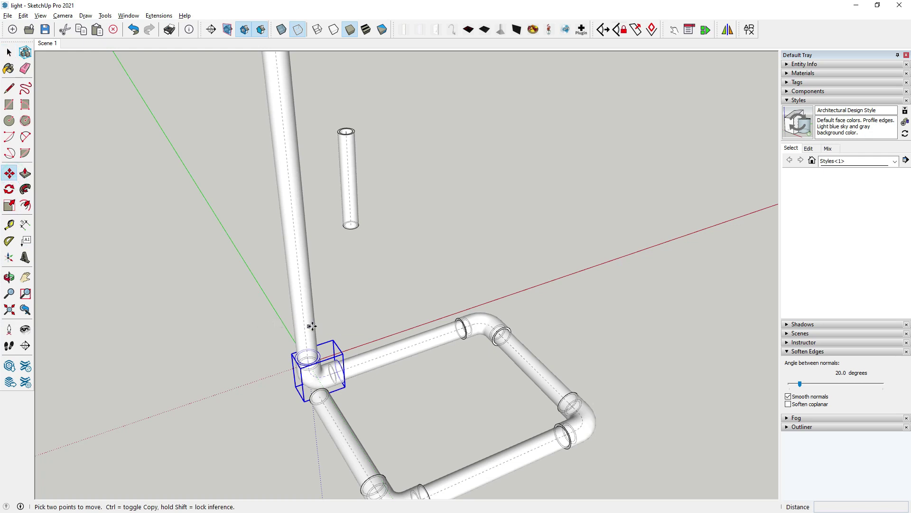
left_click(311, 326)
scroll(297, 238, "up", 5)
scroll(305, 249, "up", 3)
middle_click_drag(305, 249, 228, 391)
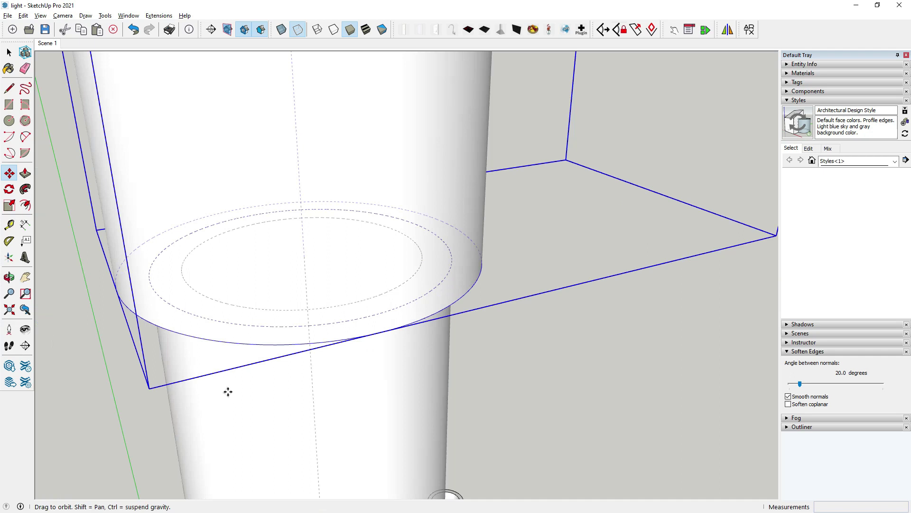
scroll(285, 397, "down", 5)
scroll(333, 308, "down", 4)
scroll(280, 256, "down", 2)
mouse_move(278, 252)
middle_mouse_down()
mouse_move(292, 288)
mouse_move(260, 443)
mouse_move(473, 346)
mouse_move(306, 418)
mouse_move(285, 398)
middle_mouse_up()
scroll(292, 288, "down", 3)
key("space")
left_click(264, 331)
Move the loose short pipe by its end into the elbow opening as a horizontal arm.
mouse_move(265, 332)
middle_mouse_down()
mouse_move(467, 204)
mouse_move(333, 238)
middle_mouse_up()
left_click(468, 204)
left_click(9, 174)
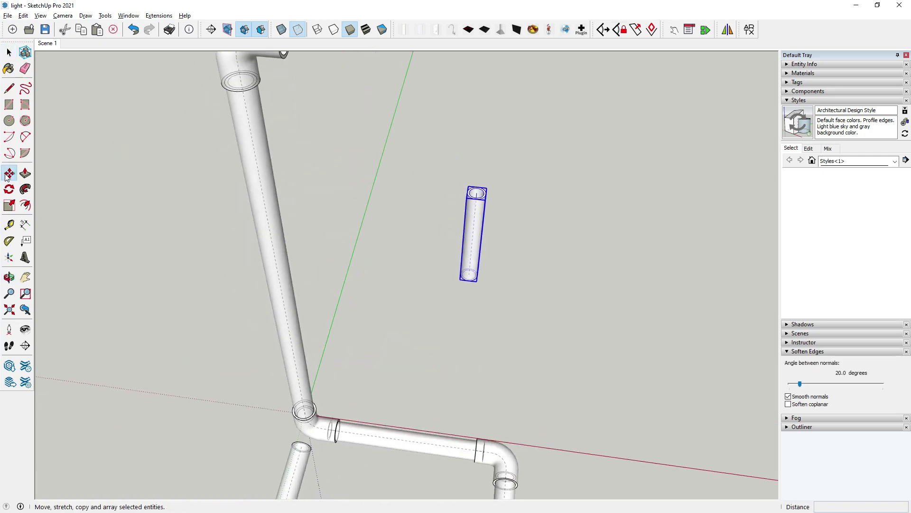
scroll(470, 182, "up", 3)
left_click(482, 203)
scroll(489, 297, "down", 3)
scroll(365, 323, "down", 2)
scroll(325, 284, "up", 2)
scroll(326, 275, "up", 3)
scroll(329, 271, "up", 2)
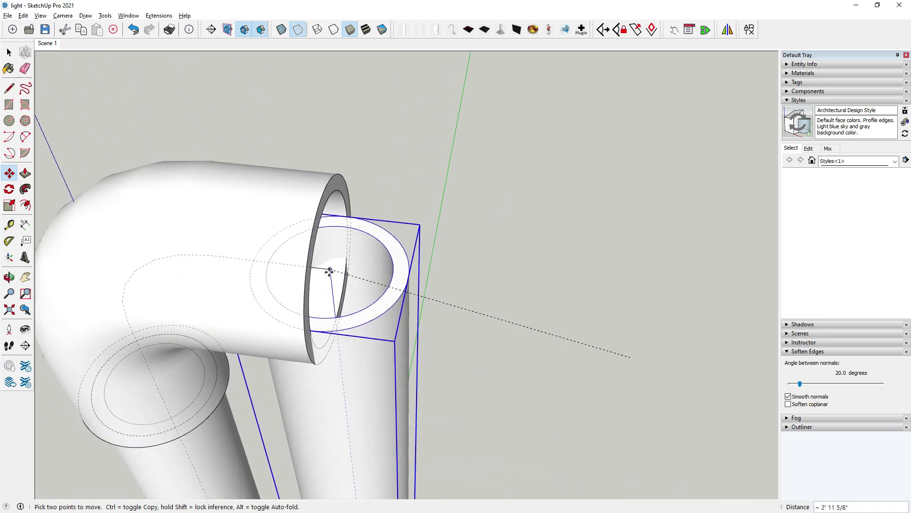
left_click(329, 271)
scroll(330, 271, "down", 5)
key("space")
left_click(154, 143)
scroll(425, 267, "down", 5)
scroll(436, 258, "down", 2)
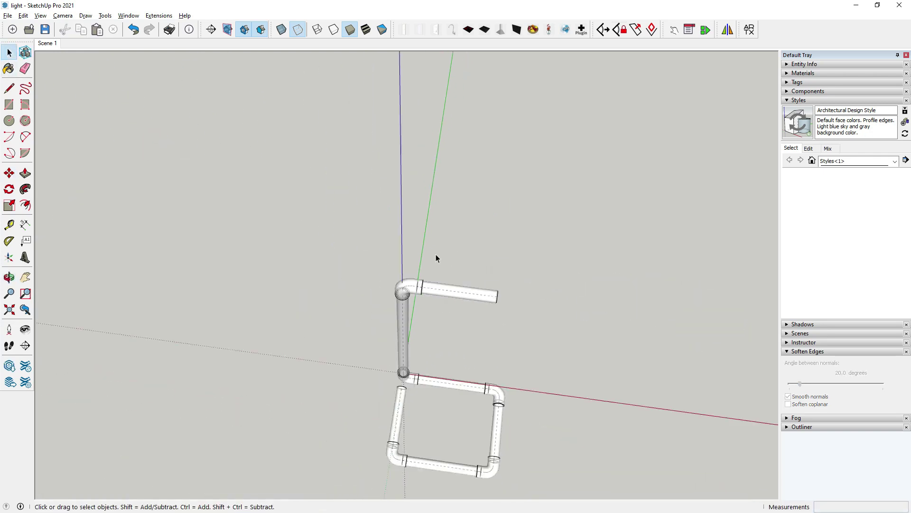
mouse_move(436, 258)
middle_mouse_down()
mouse_move(452, 329)
mouse_move(405, 311)
mouse_move(519, 313)
middle_mouse_up()
scroll(457, 309, "up", 3)
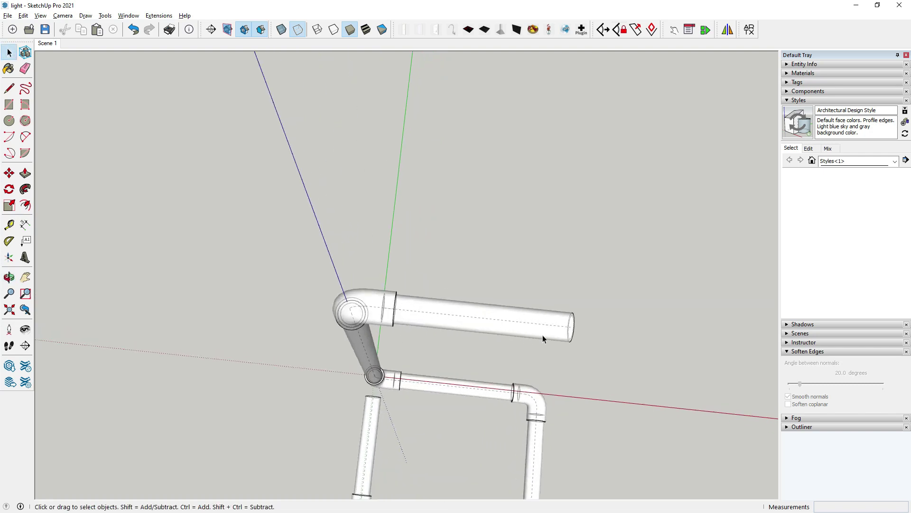
mouse_move(415, 289)
middle_mouse_down()
mouse_move(569, 171)
mouse_move(389, 315)
mouse_move(583, 256)
mouse_move(572, 240)
mouse_move(264, 400)
mouse_move(317, 311)
middle_mouse_up()
mouse_move(370, 265)
middle_mouse_down()
mouse_move(197, 368)
mouse_move(419, 264)
mouse_move(525, 309)
mouse_move(394, 323)
mouse_move(386, 351)
mouse_move(340, 409)
middle_mouse_up()
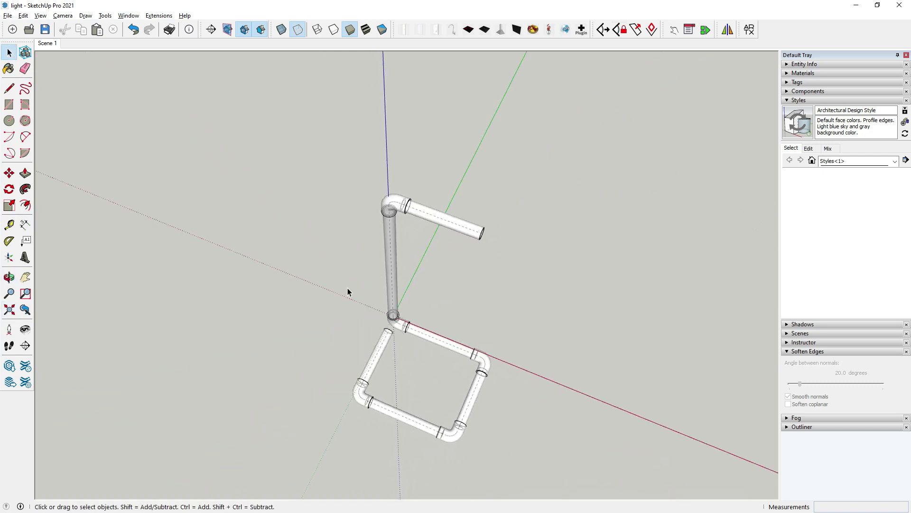
scroll(430, 327, "up", 1)
scroll(430, 327, "up", 1)
scroll(430, 328, "up", 1)
Select the horizontal arm pipe together with the top elbow.
left_click(417, 140)
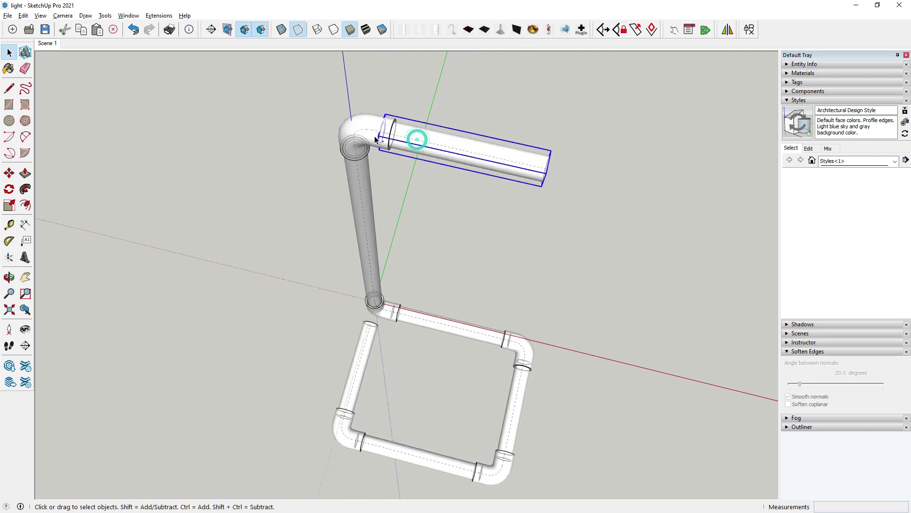
left_click(372, 132, "shift")
scroll(372, 132, "up", 2)
scroll(372, 133, "down", 1)
Look straight down the riser and set the rotation centre on its axis.
left_click(9, 189)
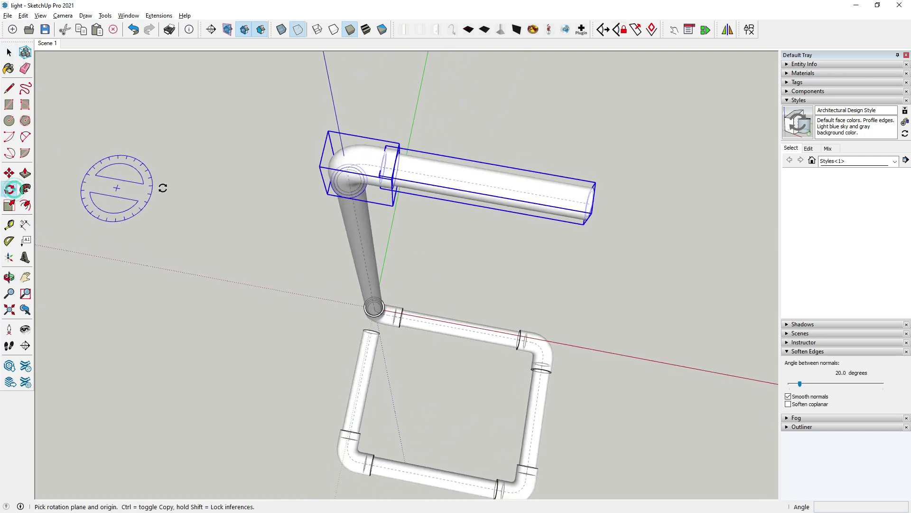
scroll(551, 208, "up", 3)
scroll(493, 171, "up", 3)
scroll(655, 299, "up", 2)
scroll(653, 297, "down", 2)
scroll(492, 244, "down", 1)
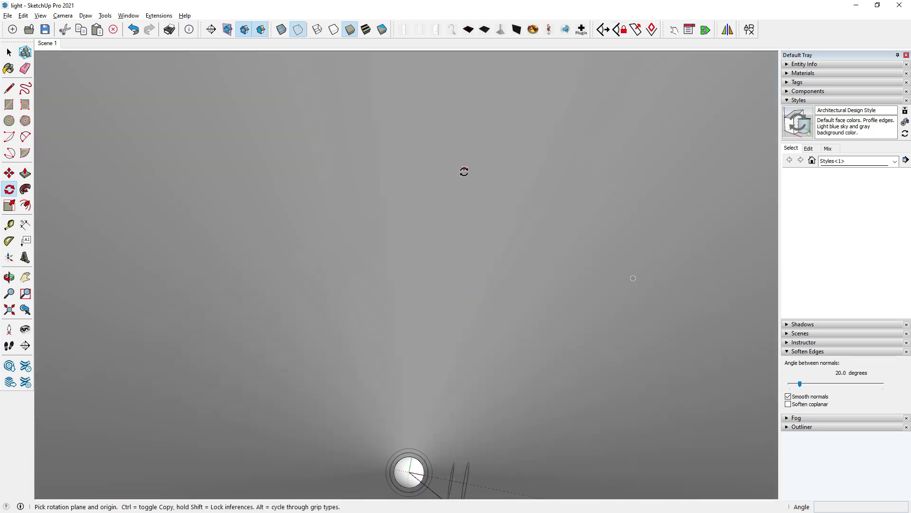
scroll(464, 166, "up", 4)
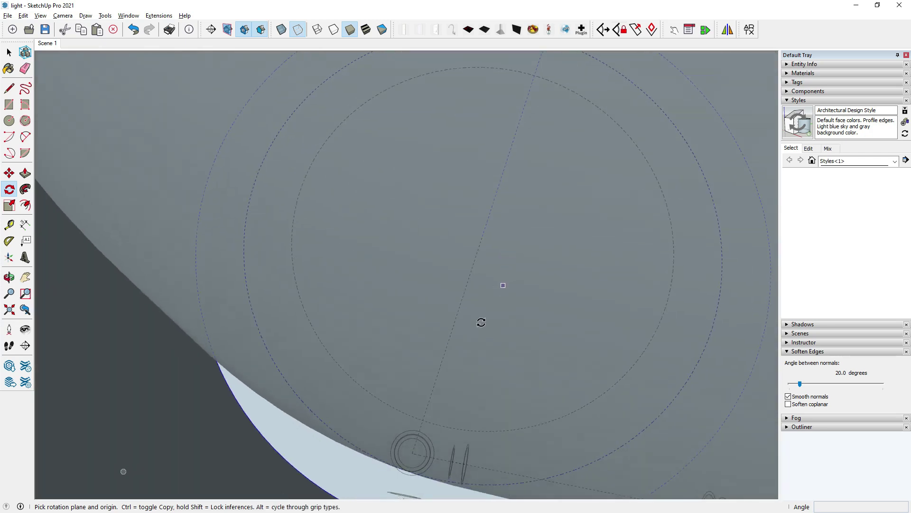
scroll(449, 389, "up", 1)
scroll(493, 230, "down", 3)
middle_click_drag(413, 451, 466, 232)
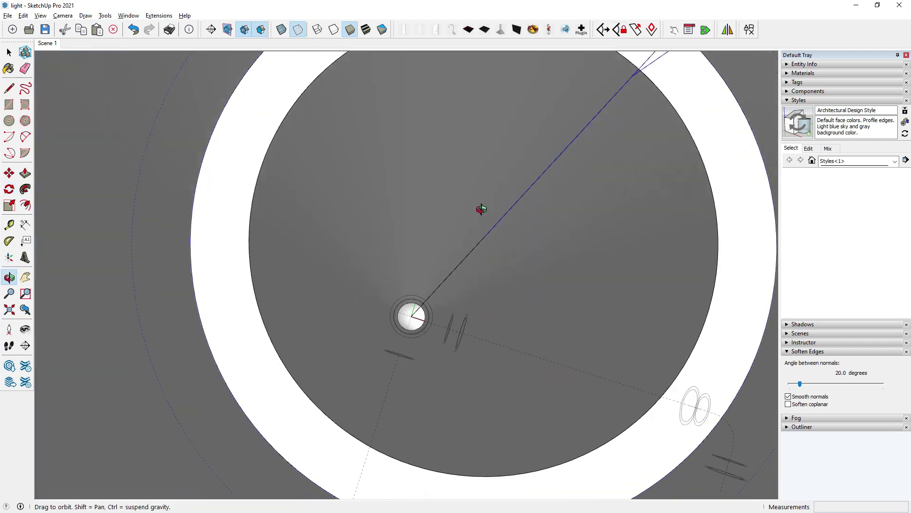
left_click(488, 245)
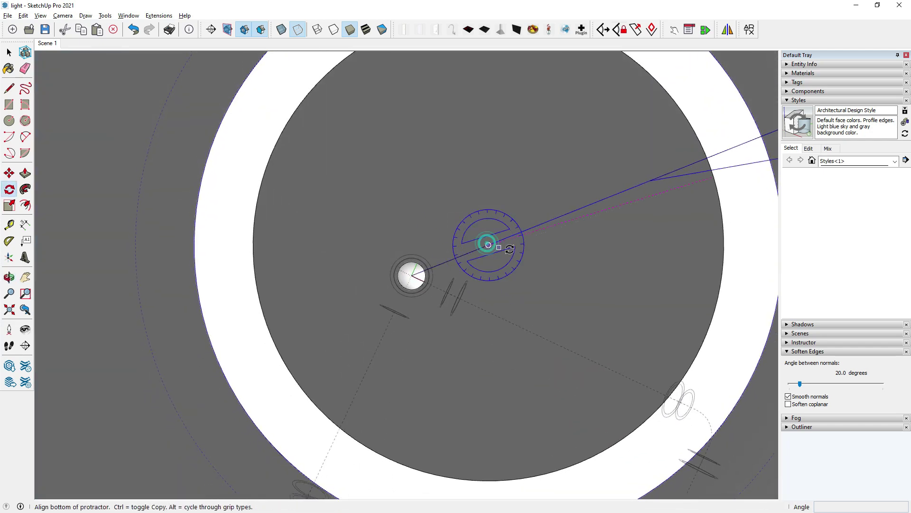
Swing the arm about the blue axis diagonally across the base, then view it.
scroll(521, 263, "up", 3)
scroll(504, 252, "down", 5)
scroll(461, 257, "down", 2)
key("space")
left_click(344, 209)
mouse_move(343, 209)
middle_mouse_down()
mouse_move(342, 301)
mouse_move(231, 315)
mouse_move(434, 332)
mouse_move(502, 411)
mouse_move(429, 225)
mouse_move(458, 354)
middle_mouse_up()
scroll(230, 315, "up", 4)
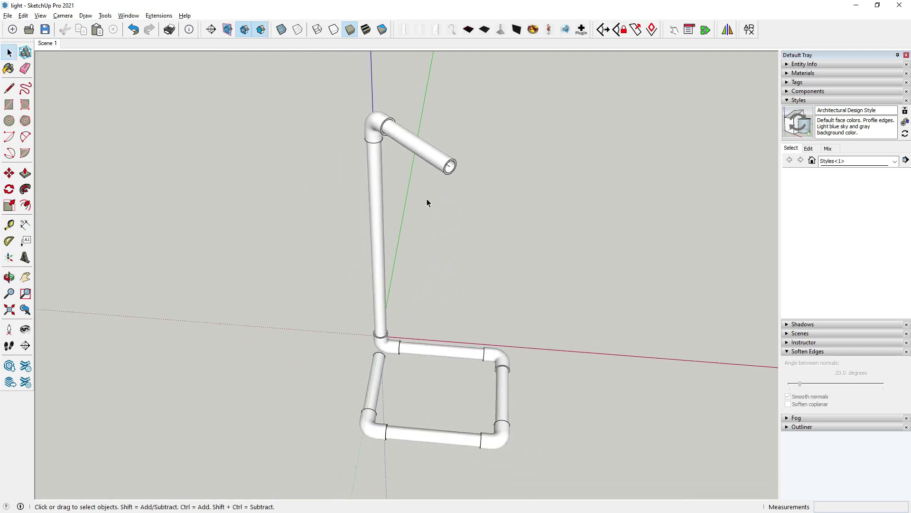
scroll(426, 203, "up", 2)
mouse_move(440, 166)
middle_mouse_down()
mouse_move(380, 380)
mouse_move(456, 229)
middle_mouse_up()
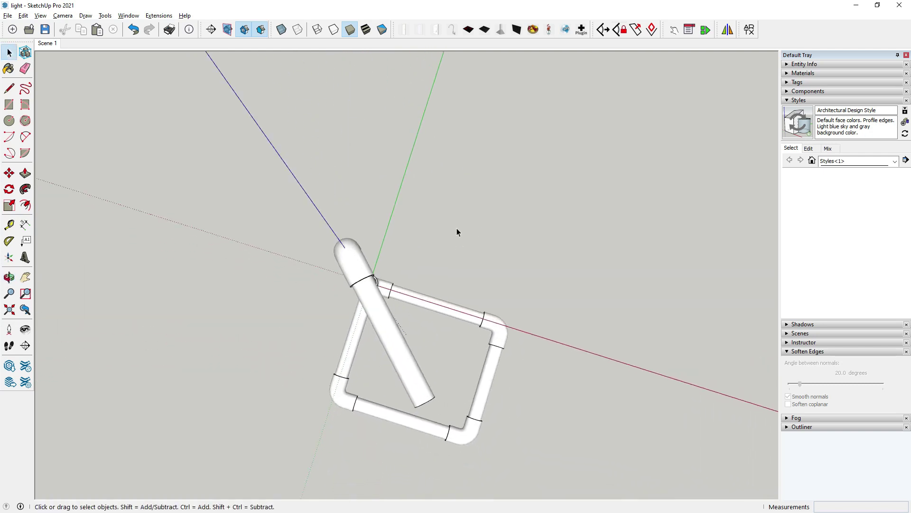
left_click(604, 29)
scroll(451, 269, "down", 2)
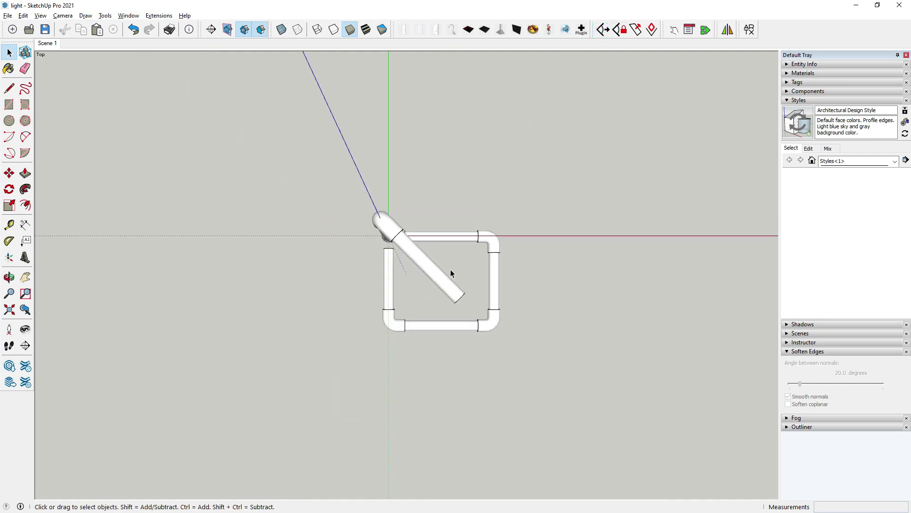
scroll(387, 228, "up", 2)
mouse_move(507, 312)
middle_mouse_down()
mouse_move(451, 228)
mouse_move(493, 245)
middle_mouse_up()
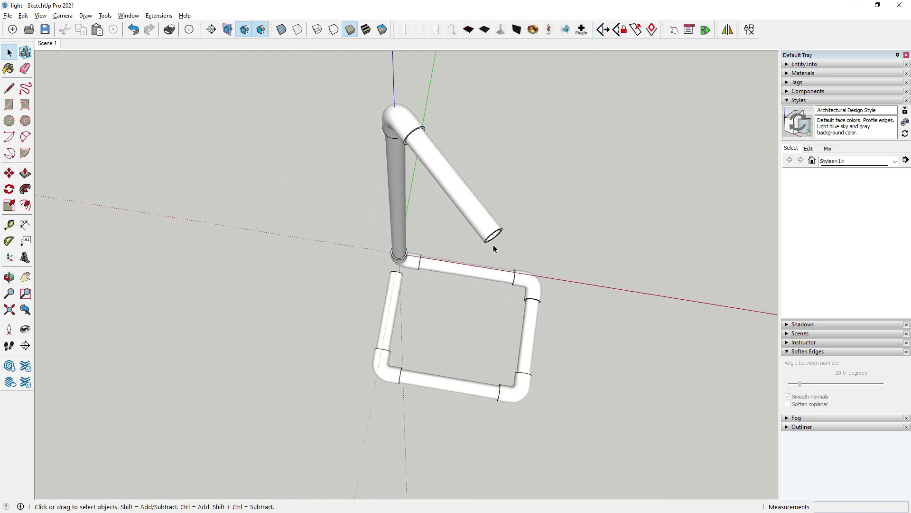
mouse_move(468, 328)
middle_mouse_down()
mouse_move(451, 155)
mouse_move(434, 366)
mouse_move(458, 197)
mouse_move(453, 312)
middle_mouse_up()
scroll(431, 334, "down", 2)
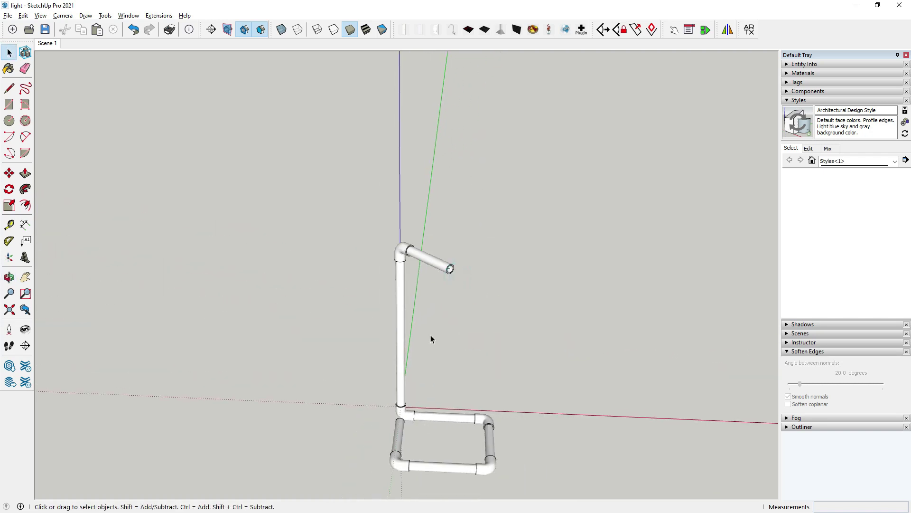
scroll(410, 266, "up", 2)
scroll(410, 266, "up", 2)
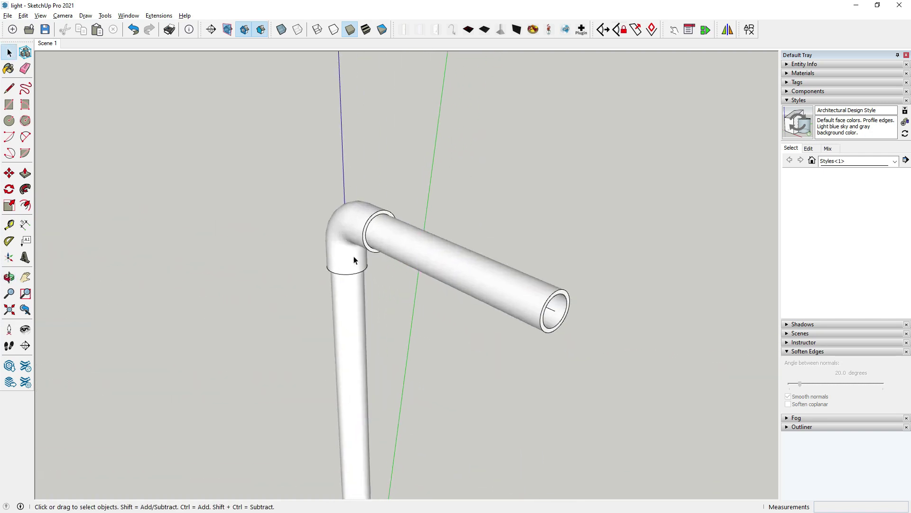
left_click(351, 257)
middle_click_drag(315, 288, 285, 266)
Copy the top elbow onto the arm's free end so it bends downward.
left_click(10, 174)
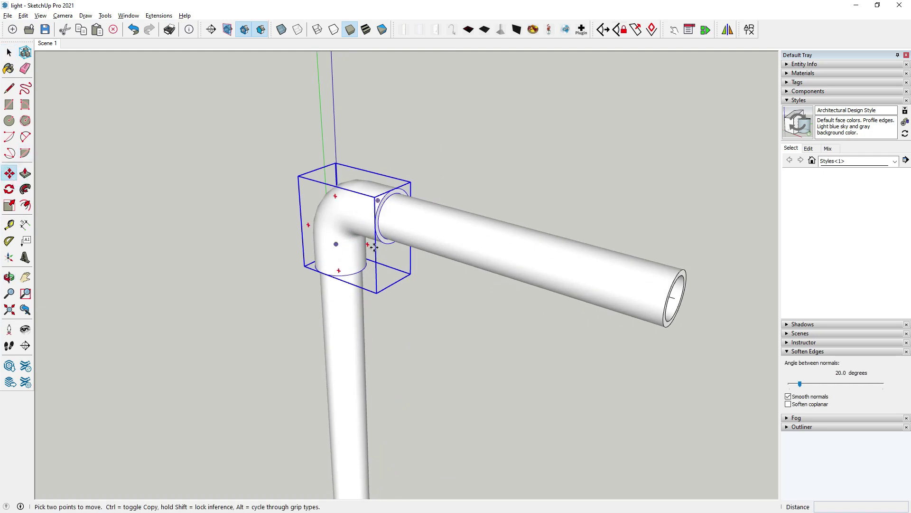
scroll(422, 197, "up", 3)
left_click(423, 197)
key("ctrl")
scroll(575, 272, "down", 5)
scroll(437, 254, "up", 3)
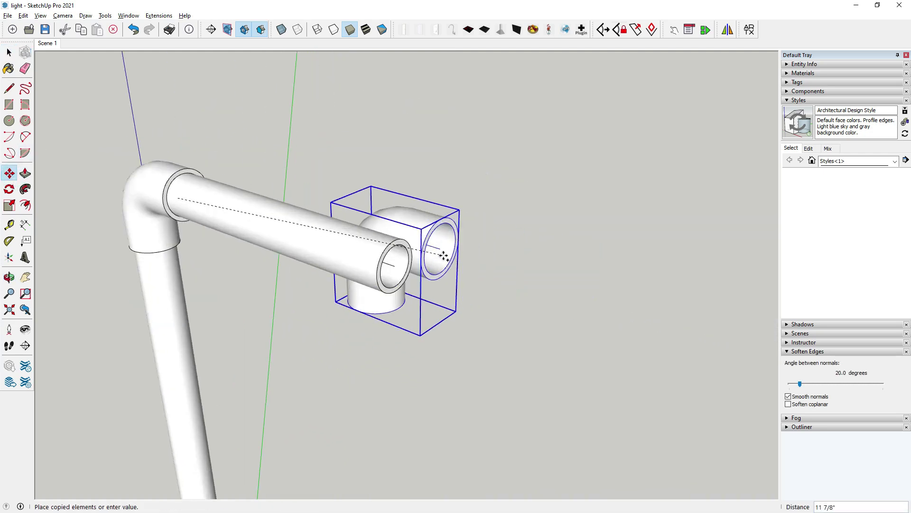
scroll(503, 303, "up", 2)
left_click(505, 312)
scroll(397, 195, "up", 5)
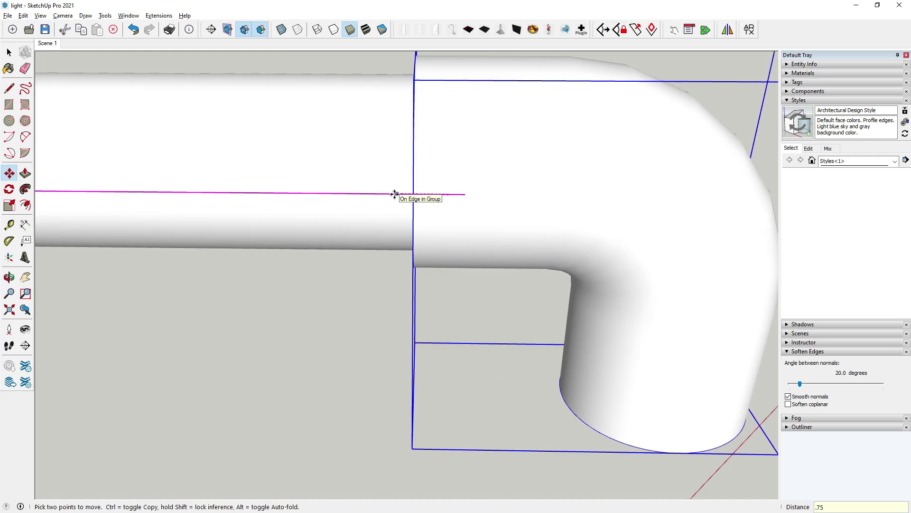
scroll(397, 195, "up", 1)
key("space")
Orbit around the whole lamp frame to check the new elbow.
scroll(441, 191, "down", 5)
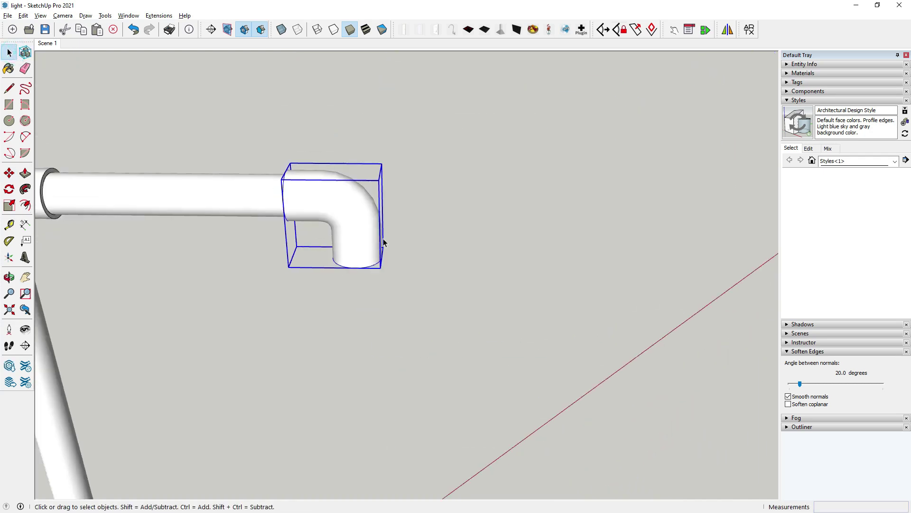
middle_click_drag(332, 214, 436, 230)
left_click(436, 230)
middle_click_drag(289, 159, 305, 346)
scroll(263, 203, "up", 2)
scroll(263, 203, "up", 1)
middle_click_drag(326, 226, 290, 180)
scroll(303, 178, "up", 2)
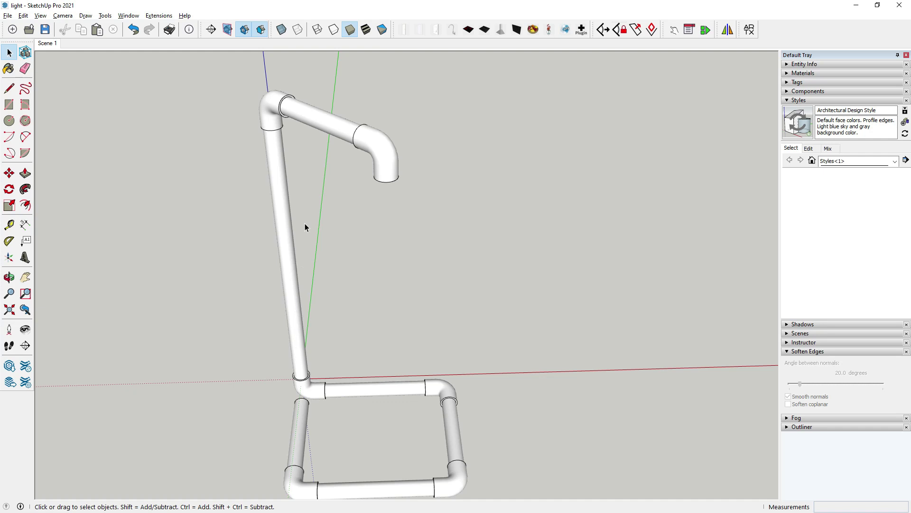
scroll(362, 280, "down", 1)
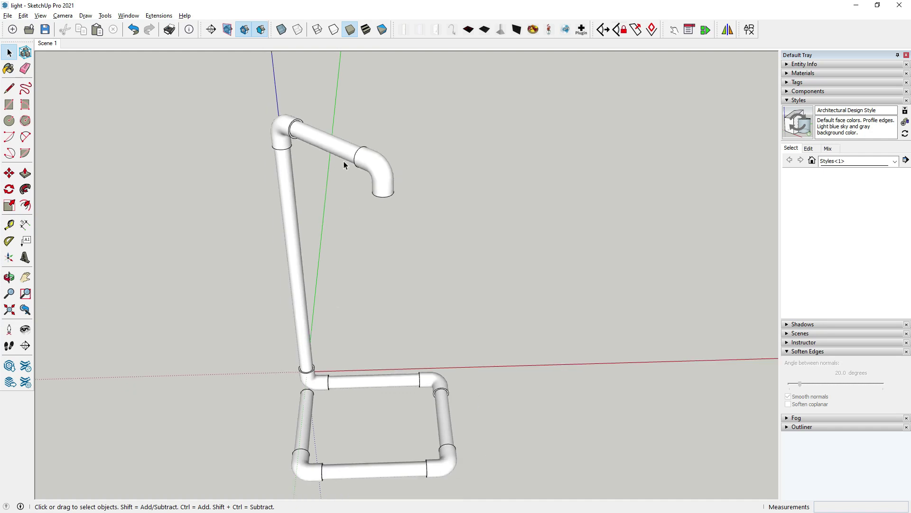
scroll(345, 163, "up", 2)
scroll(349, 212, "down", 1)
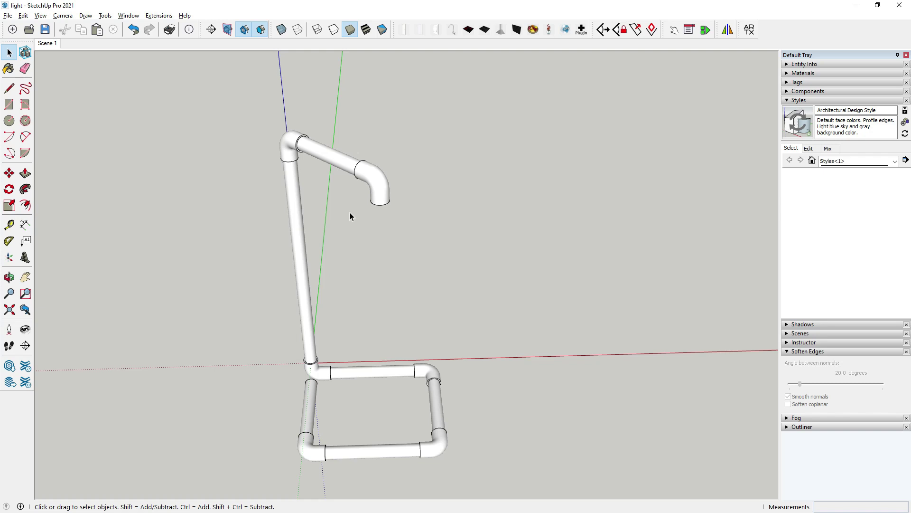
scroll(426, 258, "down", 1)
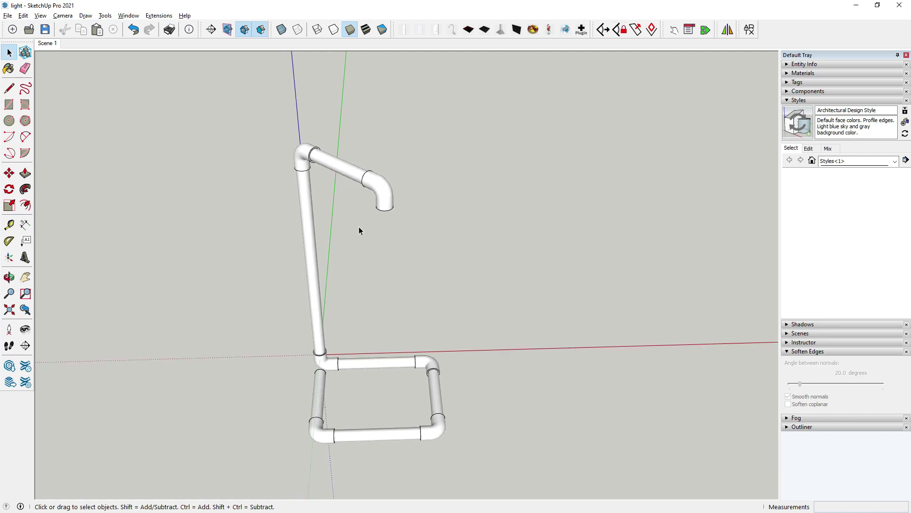
left_click(379, 296)
scroll(430, 287, "down", 1)
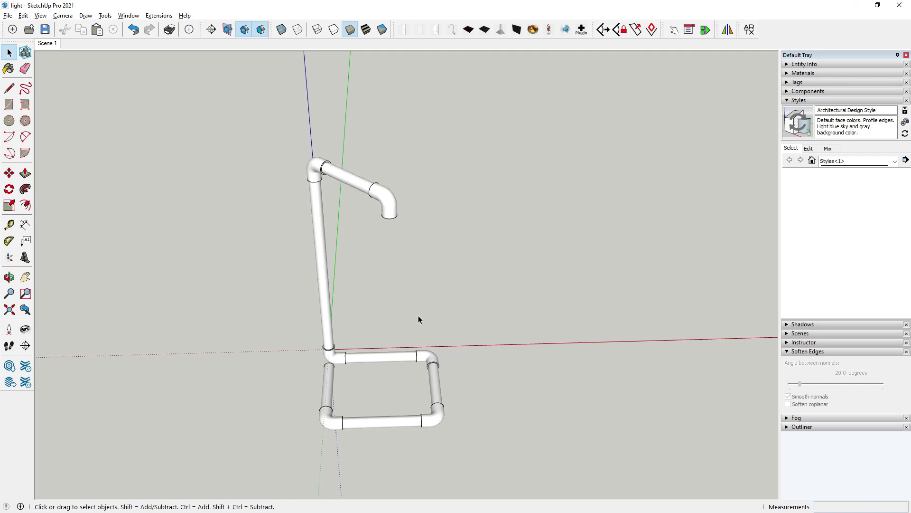
middle_click_drag(316, 405, 429, 278)
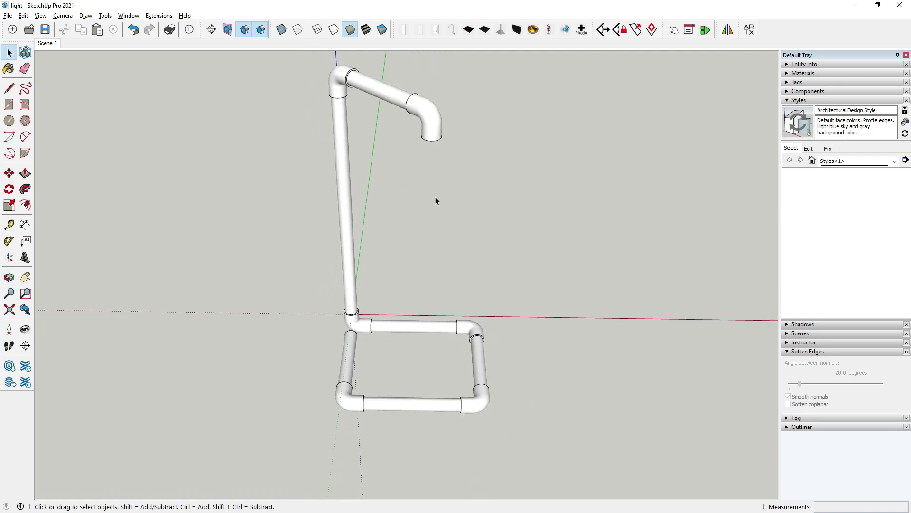
scroll(434, 130, "up", 2)
middle_click_drag(431, 141, 437, 51)
scroll(429, 382, "down", 3)
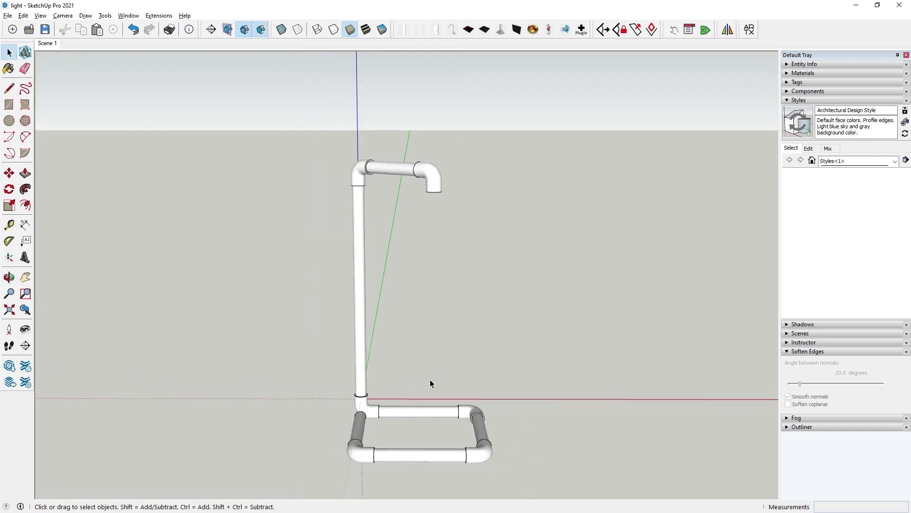
middle_click_drag(429, 382, 437, 95)
scroll(454, 187, "up", 3)
scroll(455, 187, "up", 2)
mouse_move(482, 128)
middle_mouse_down()
mouse_move(507, 143)
mouse_move(488, 175)
mouse_move(491, 148)
mouse_move(436, 298)
mouse_move(366, 333)
middle_mouse_up()
scroll(533, 157, "up", 2)
scroll(495, 149, "down", 3)
scroll(435, 298, "down", 3)
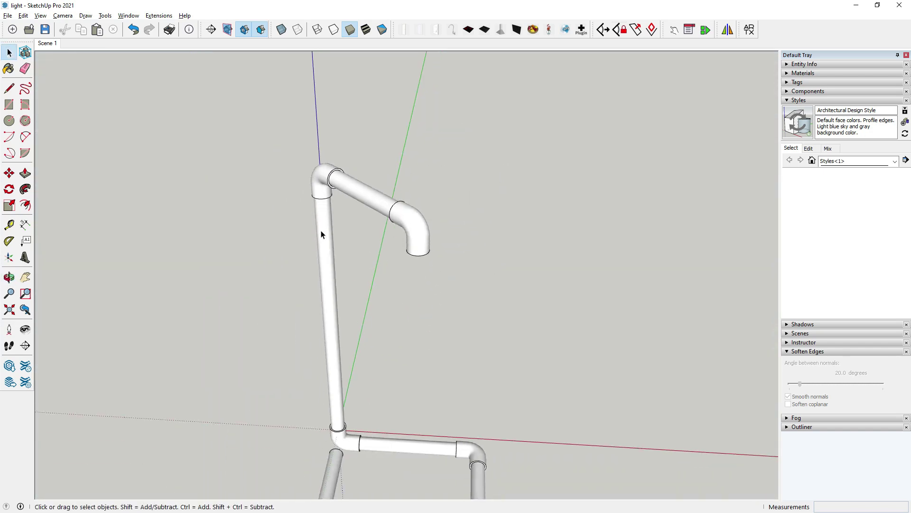
scroll(428, 452, "down", 2)
scroll(475, 425, "down", 1)
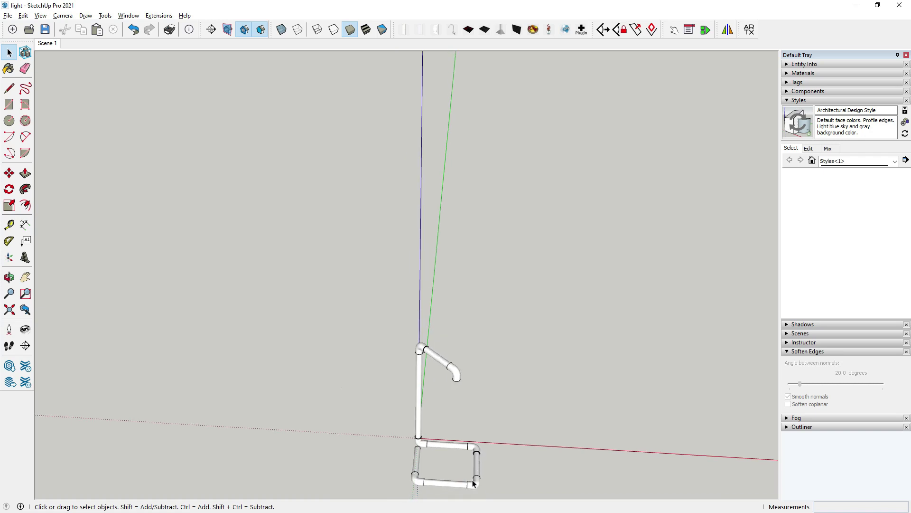
scroll(402, 417, "up", 1)
mouse_move(400, 399)
middle_mouse_down()
mouse_move(418, 427)
mouse_move(401, 401)
mouse_move(417, 386)
mouse_move(397, 290)
middle_mouse_up()
scroll(394, 237, "up", 2)
scroll(395, 226, "up", 1)
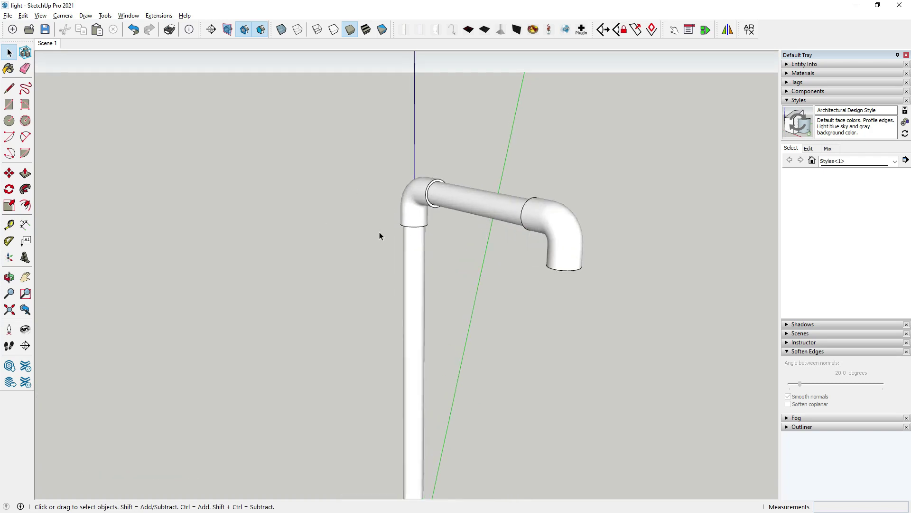
scroll(437, 188, "up", 1)
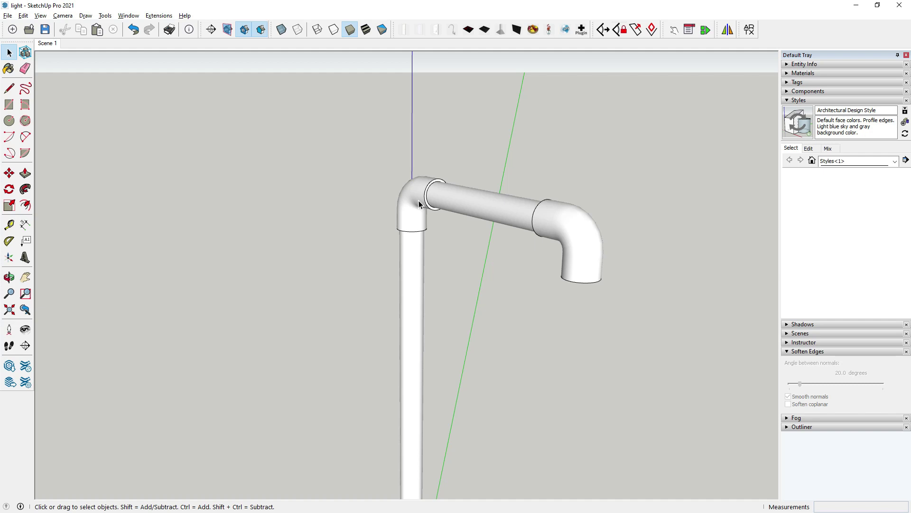
scroll(419, 205, "up", 1)
scroll(423, 208, "up", 1)
scroll(427, 212, "up", 1)
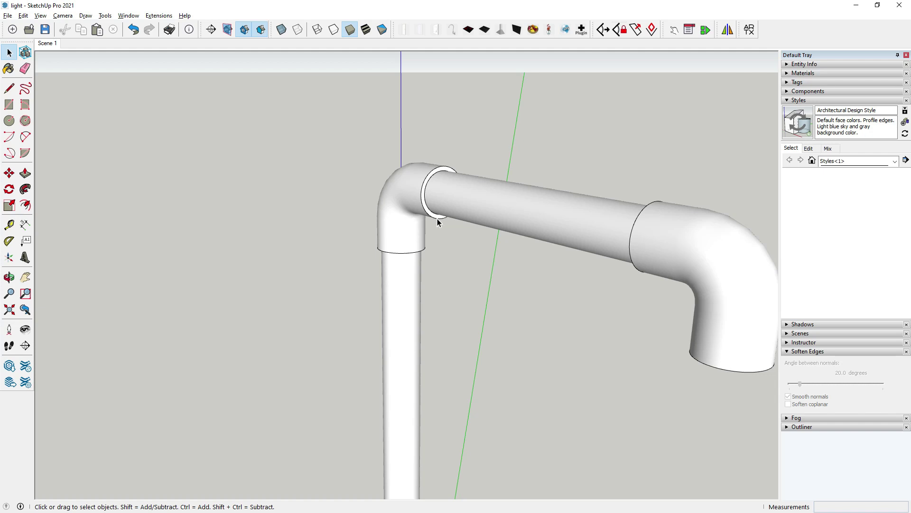
scroll(435, 220, "down", 3)
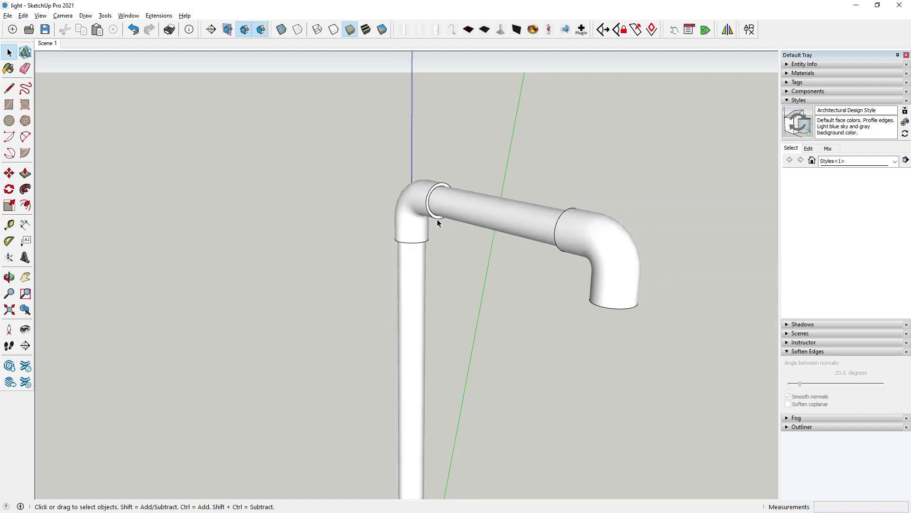
scroll(435, 220, "down", 3)
mouse_move(435, 220)
middle_mouse_down()
mouse_move(458, 323)
mouse_move(447, 372)
mouse_move(466, 343)
middle_mouse_up()
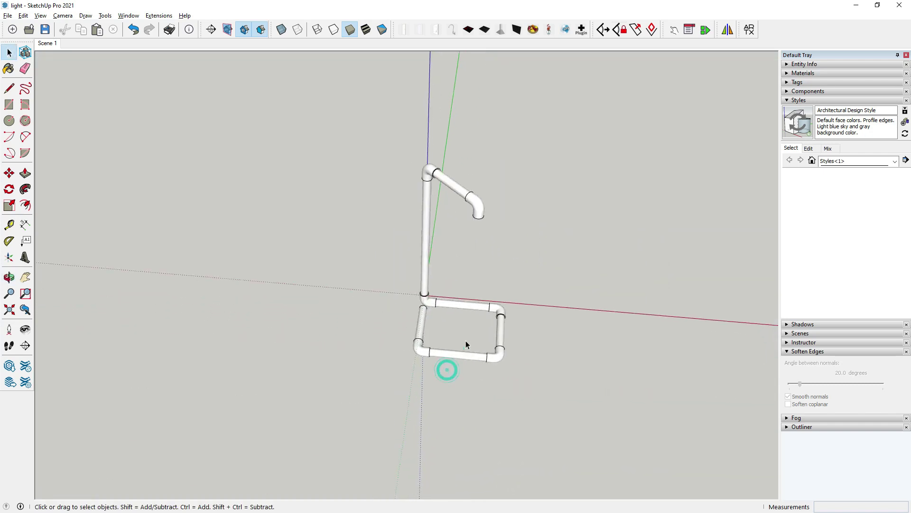
scroll(470, 293, "down", 2)
scroll(481, 320, "up", 2)
scroll(481, 320, "up", 2)
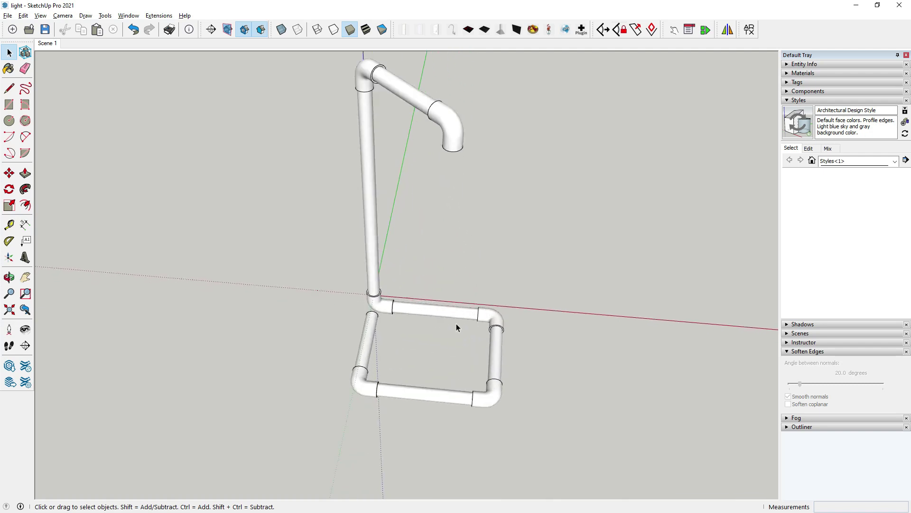
Pick up the light bulb by its socket for moving.
middle_click_drag(458, 303, 386, 338)
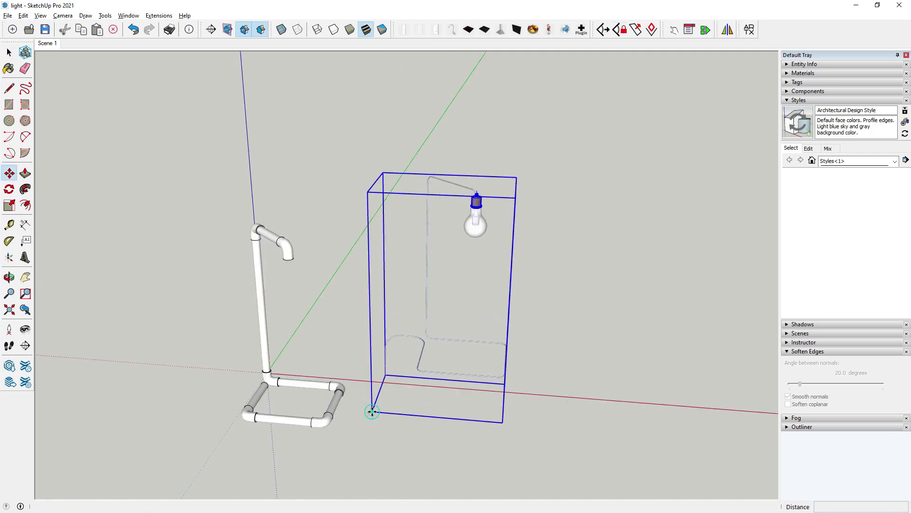
key("m")
scroll(477, 178, "up", 3)
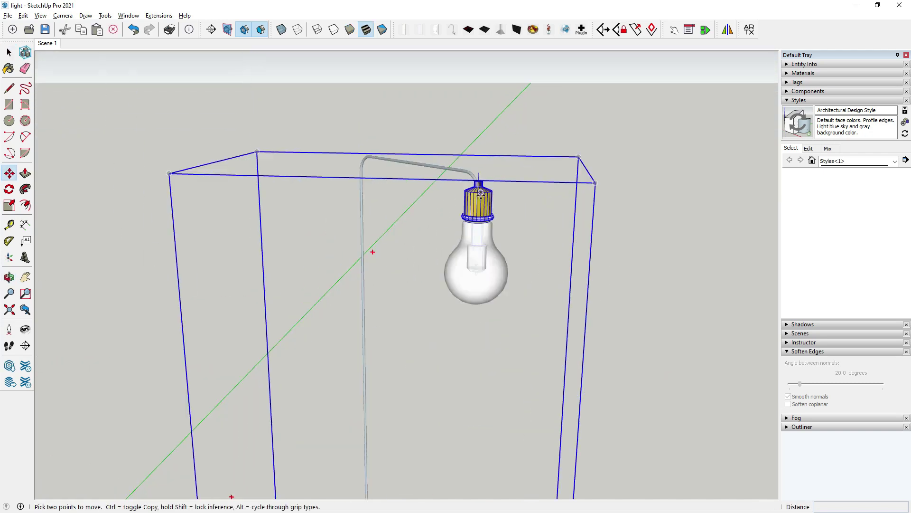
scroll(480, 173, "up", 3)
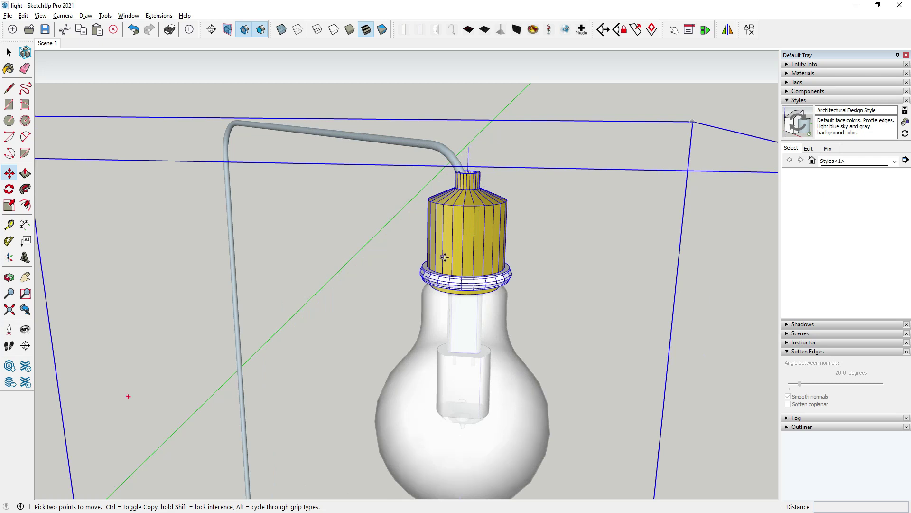
scroll(445, 257, "up", 3)
middle_click_drag(488, 162, 477, 247)
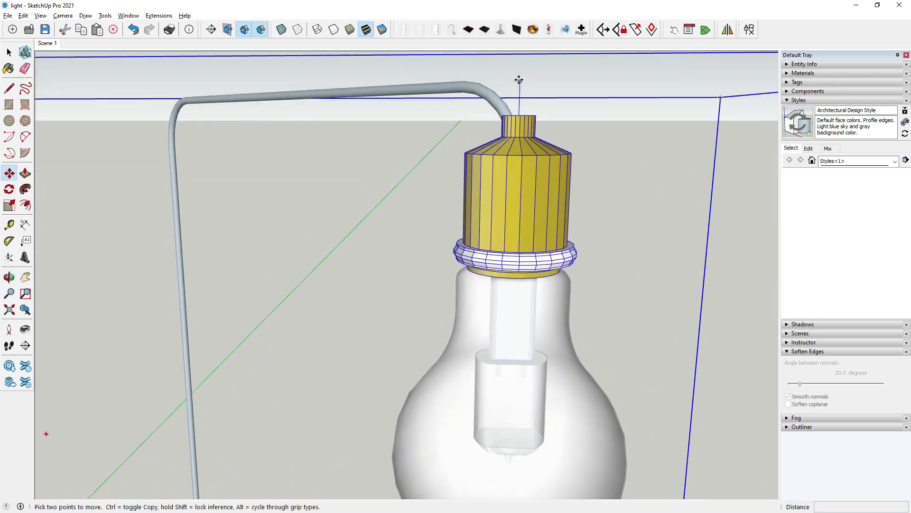
left_click(519, 80)
scroll(569, 199, "down", 3)
scroll(536, 265, "down", 3)
scroll(533, 282, "down", 2)
scroll(274, 346, "up", 2)
scroll(270, 351, "up", 3)
scroll(264, 341, "up", 2)
scroll(262, 359, "up", 2)
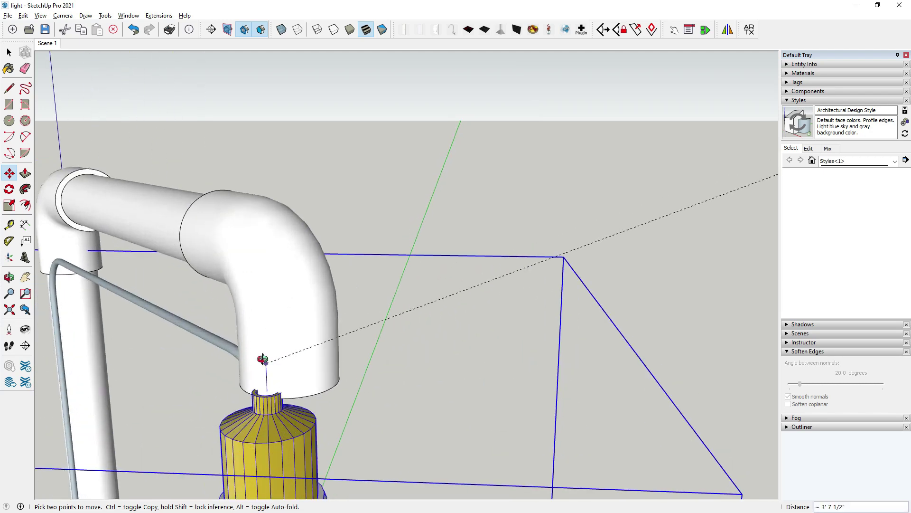
Seat the bulb socket and ring snugly in the downward elbow's open end.
middle_click_drag(262, 359, 284, 204)
scroll(291, 197, "up", 2)
scroll(286, 200, "up", 2)
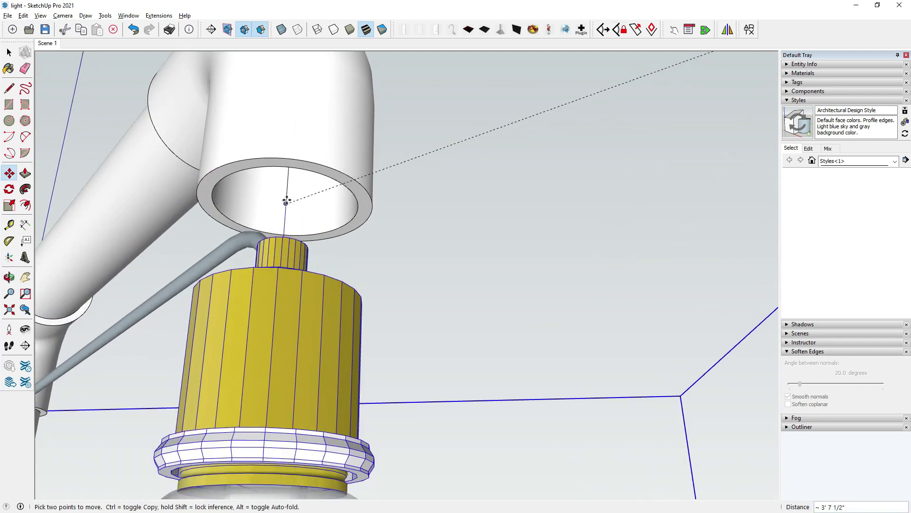
middle_click_drag(301, 145, 278, 309)
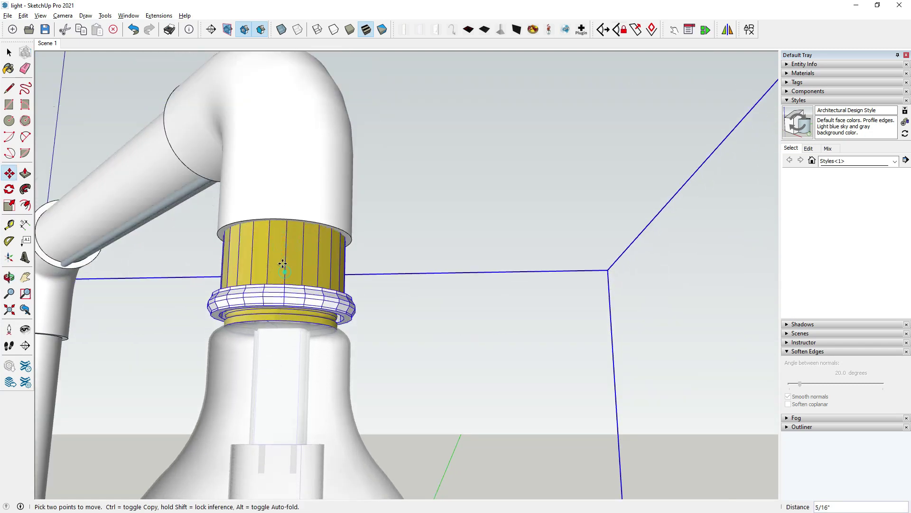
left_click(280, 265)
left_click(274, 300)
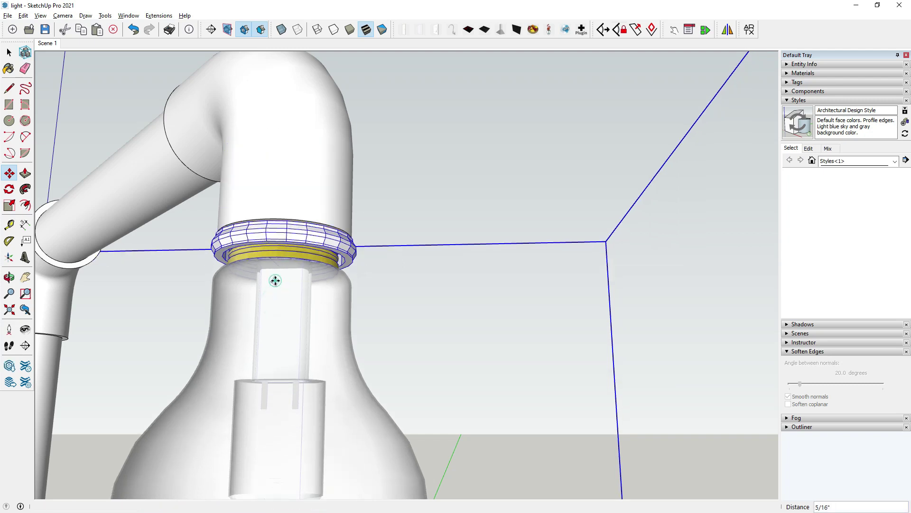
scroll(275, 280, "down", 3)
scroll(223, 206, "down", 2)
scroll(223, 206, "down", 2)
key("space")
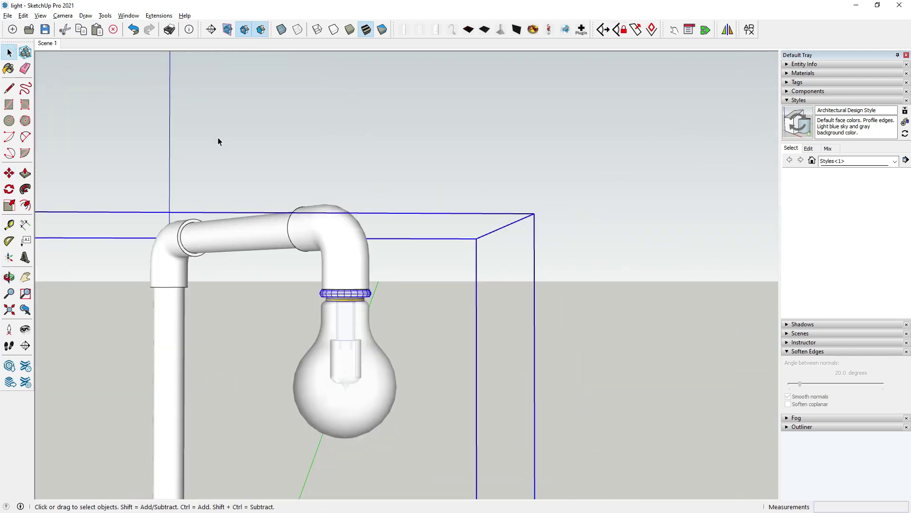
Inspect the fitted bulb ring up close, then the whole lamp from above.
left_click(219, 141)
middle_click_drag(219, 141, 325, 314)
scroll(345, 278, "up", 3)
scroll(346, 279, "up", 3)
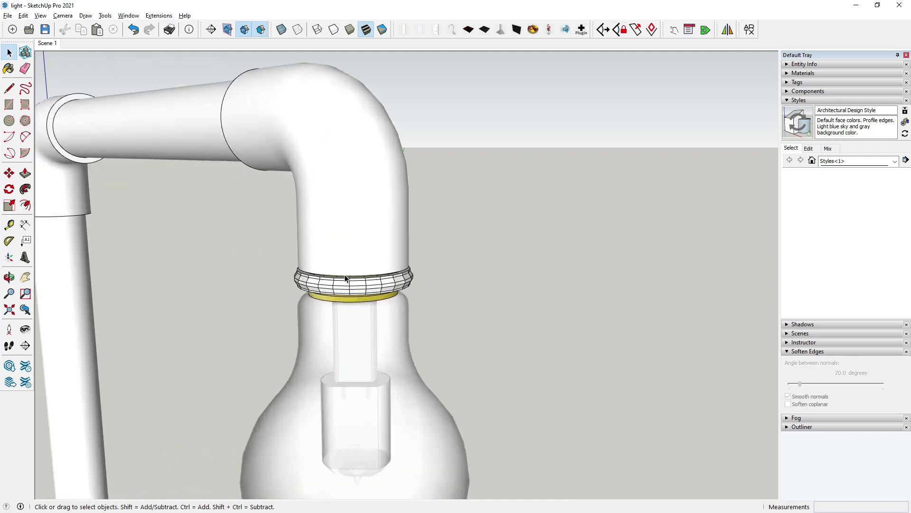
scroll(360, 297, "down", 3)
scroll(359, 298, "down", 1)
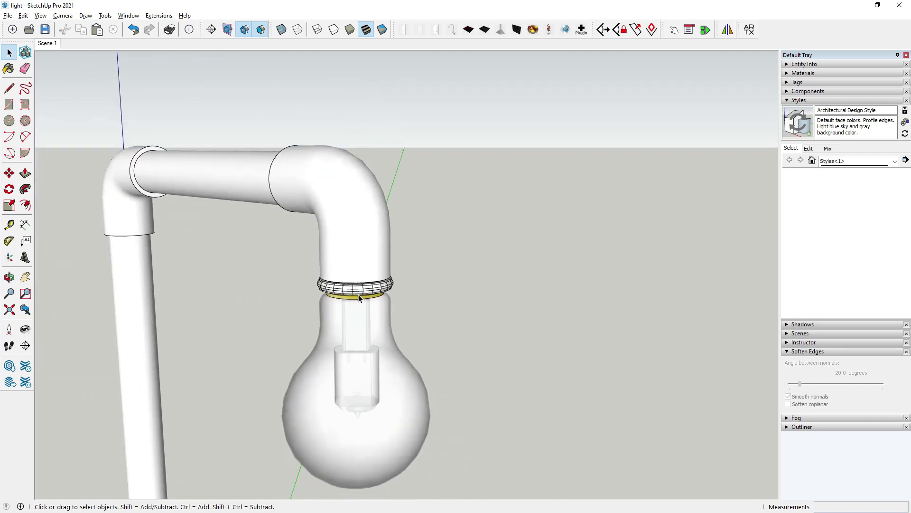
scroll(359, 298, "down", 1)
scroll(359, 298, "down", 1)
scroll(359, 297, "down", 2)
scroll(359, 297, "down", 3)
mouse_move(381, 257)
middle_mouse_down()
mouse_move(391, 252)
mouse_move(411, 327)
middle_mouse_up()
scroll(361, 304, "up", 1)
scroll(358, 301, "up", 2)
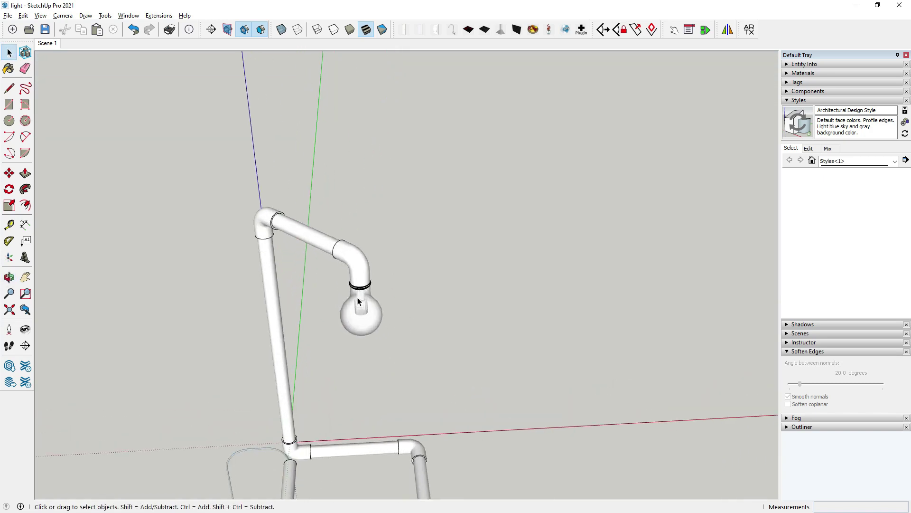
scroll(355, 279, "up", 1)
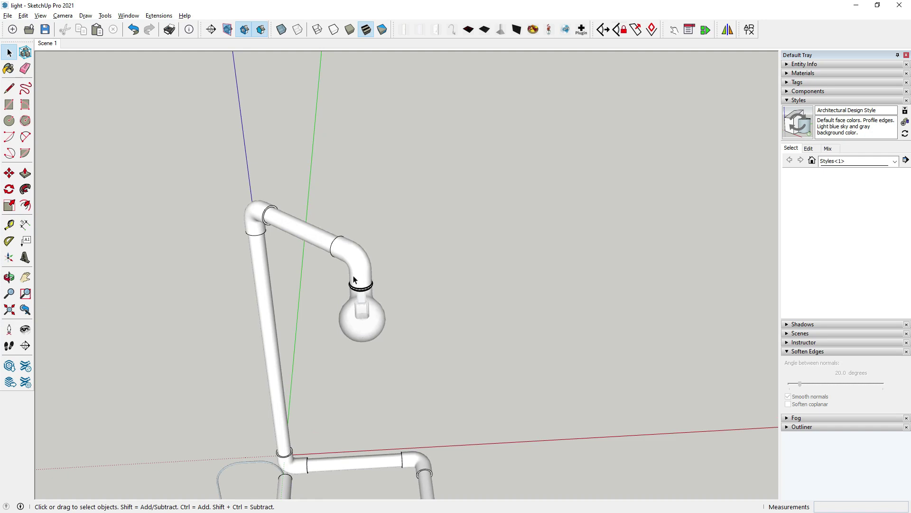
scroll(376, 312, "down", 1)
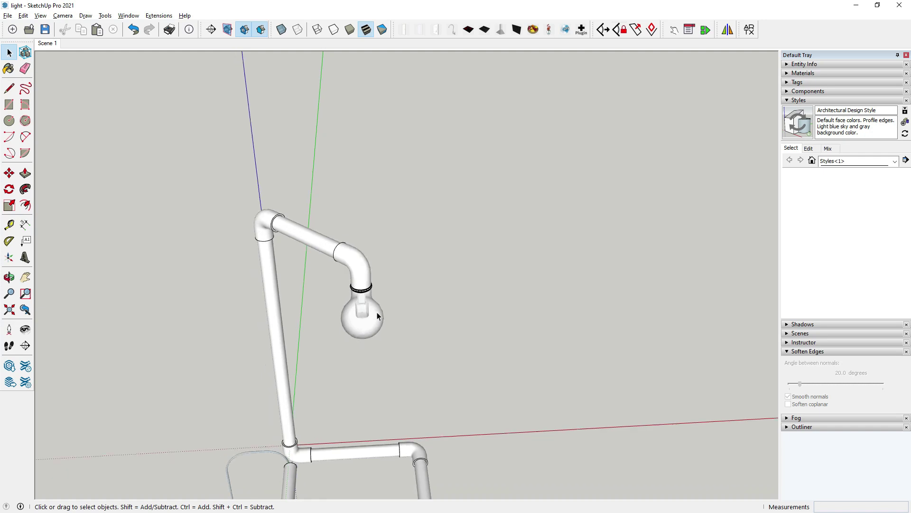
scroll(394, 314, "down", 1)
Review the square pipe base from above and from a low angle.
middle_click_drag(371, 369, 368, 343)
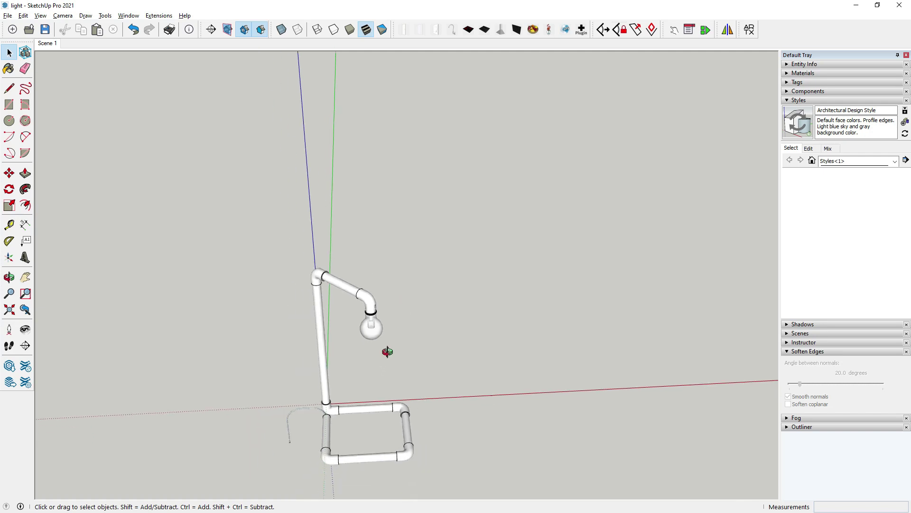
scroll(368, 343, "up", 1)
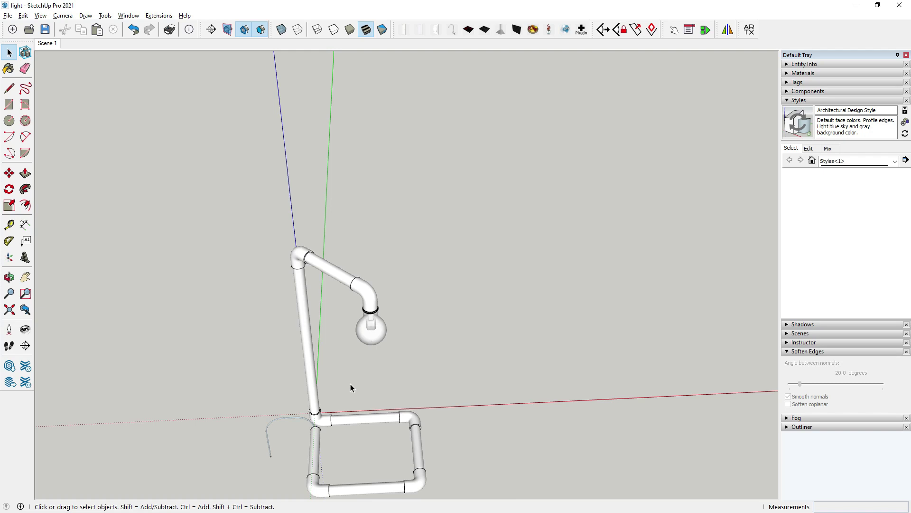
scroll(316, 377, "up", 2)
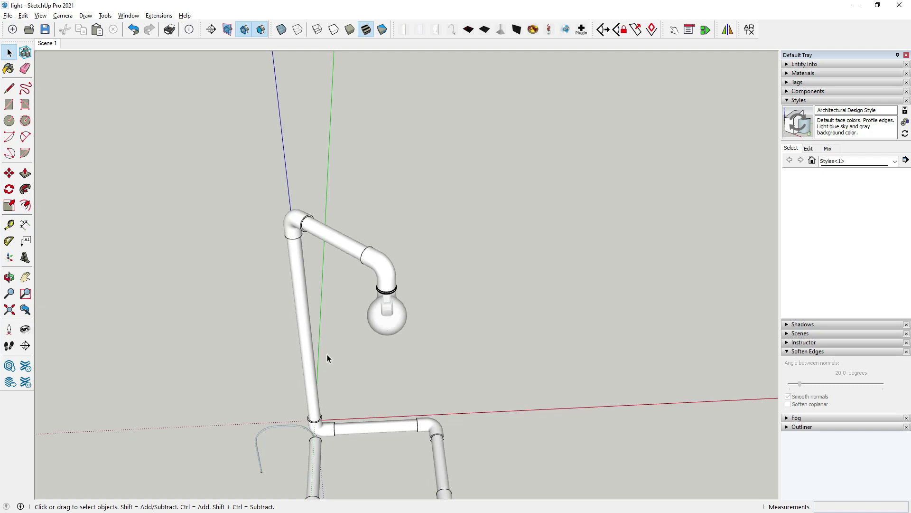
scroll(366, 346, "down", 2)
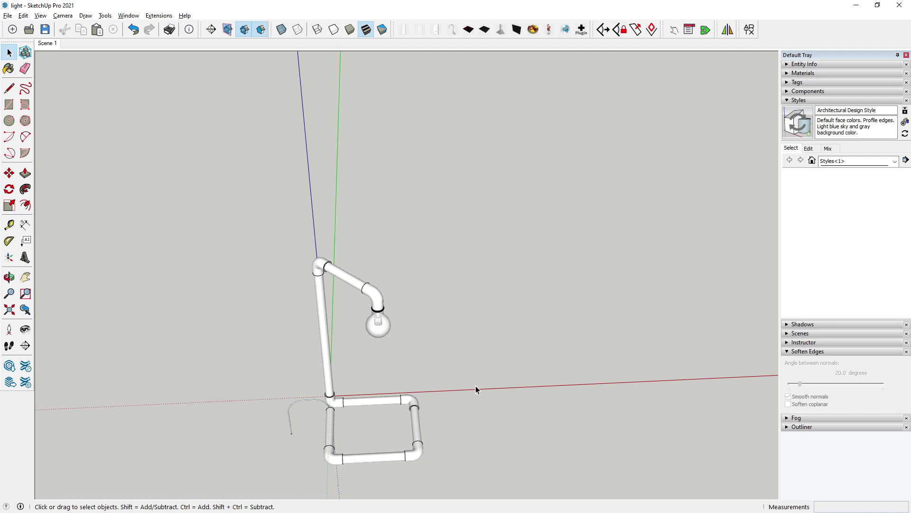
mouse_move(368, 429)
middle_mouse_down()
mouse_move(287, 463)
mouse_move(445, 339)
mouse_move(361, 432)
middle_mouse_up()
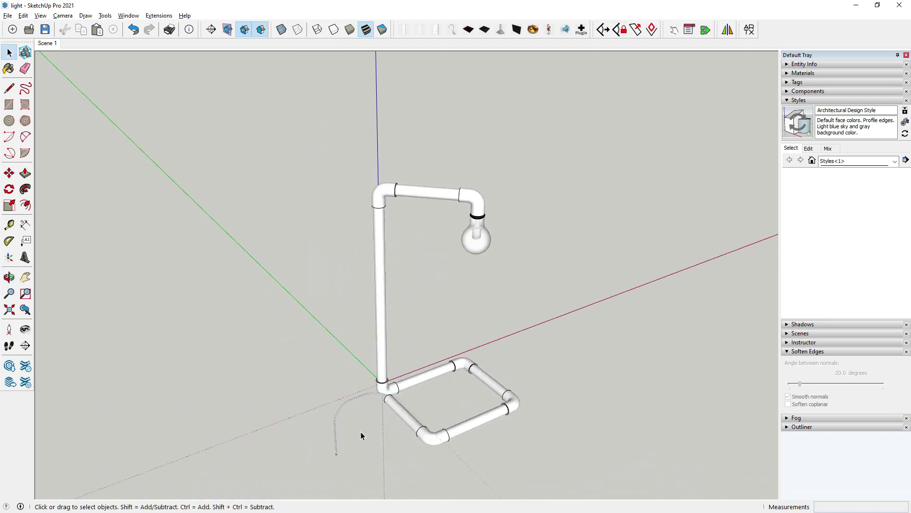
scroll(340, 460, "up", 3)
mouse_move(339, 461)
middle_mouse_down()
mouse_move(388, 368)
mouse_move(426, 341)
mouse_move(376, 401)
mouse_move(759, 364)
mouse_move(354, 482)
mouse_move(388, 362)
mouse_move(362, 326)
mouse_move(400, 375)
mouse_move(388, 381)
middle_mouse_up()
scroll(388, 362, "down", 3)
scroll(400, 375, "up", 4)
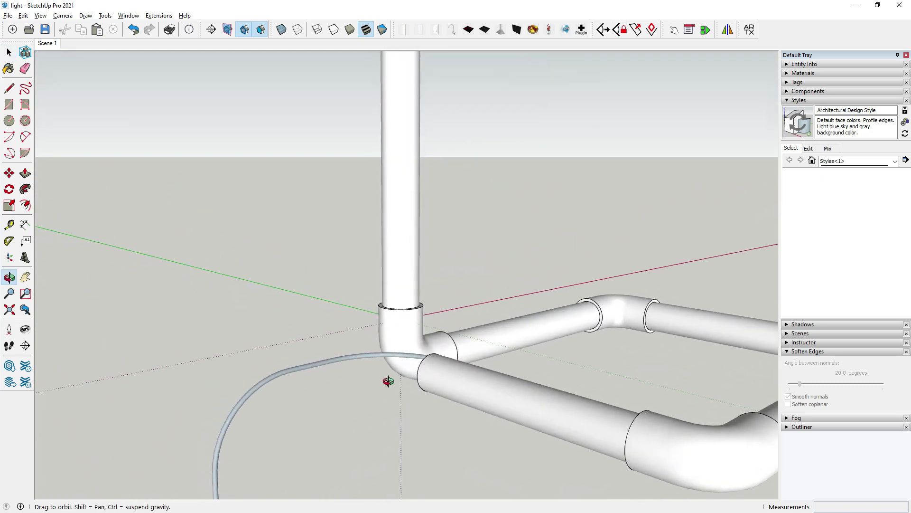
Finish the pending cord move and place SketchUp beside the PVC pipe reference photo.
key("Return")
mouse_move(514, 421)
middle_mouse_down()
mouse_move(428, 436)
mouse_move(403, 406)
mouse_move(375, 451)
middle_mouse_up()
scroll(375, 451, "down", 8)
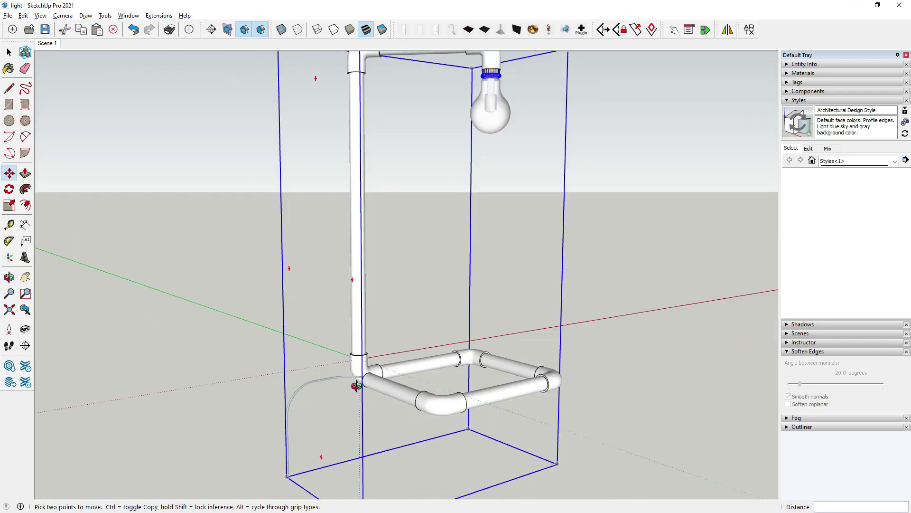
left_click(9, 52)
left_click(182, 202)
mouse_move(261, 284)
middle_mouse_down()
mouse_move(127, 377)
mouse_move(331, 388)
mouse_move(400, 307)
middle_mouse_up()
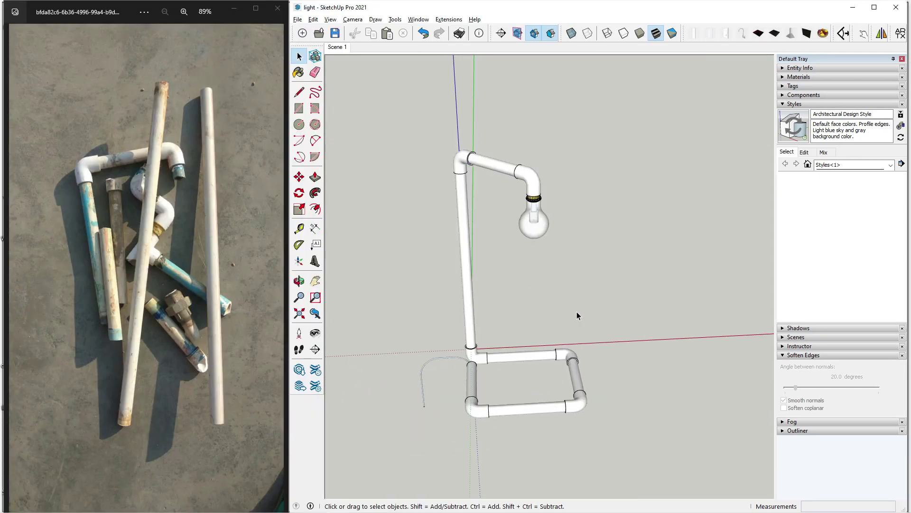
mouse_move(577, 314)
middle_mouse_down()
mouse_move(535, 299)
mouse_move(544, 298)
mouse_move(513, 324)
mouse_move(540, 321)
mouse_move(561, 267)
mouse_move(539, 360)
middle_mouse_up()
scroll(513, 312, "up", 3)
scroll(514, 312, "up", 2)
scroll(525, 257, "down", 2)
scroll(523, 257, "up", 2)
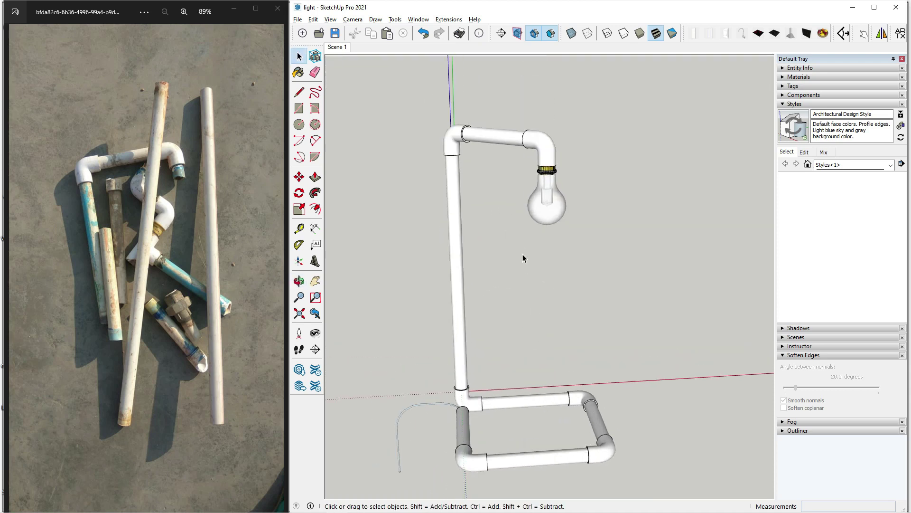